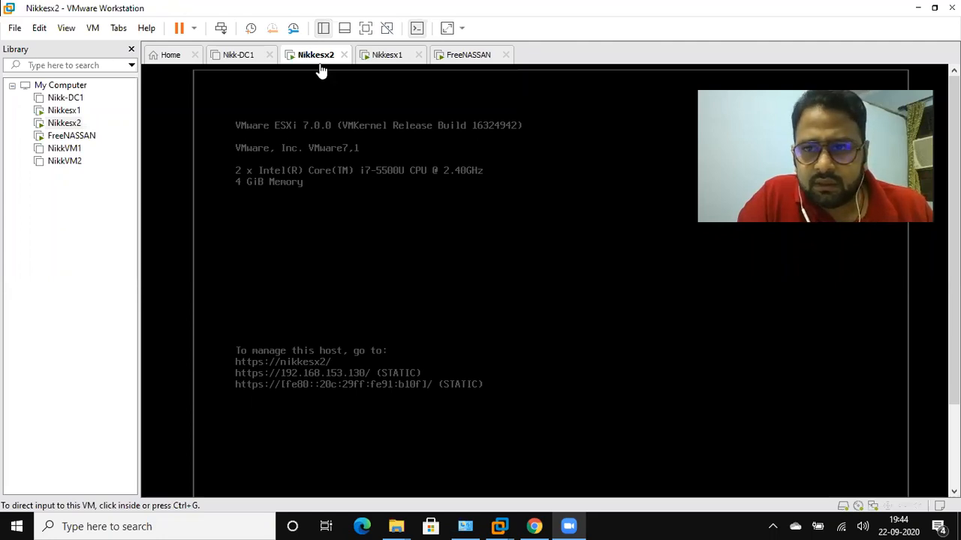
Review the Nikkesx1 and FreeNASSAN consoles and the FreeNAS storage pools page in Chrome, and return to VMware Workstation
left_click(63, 110)
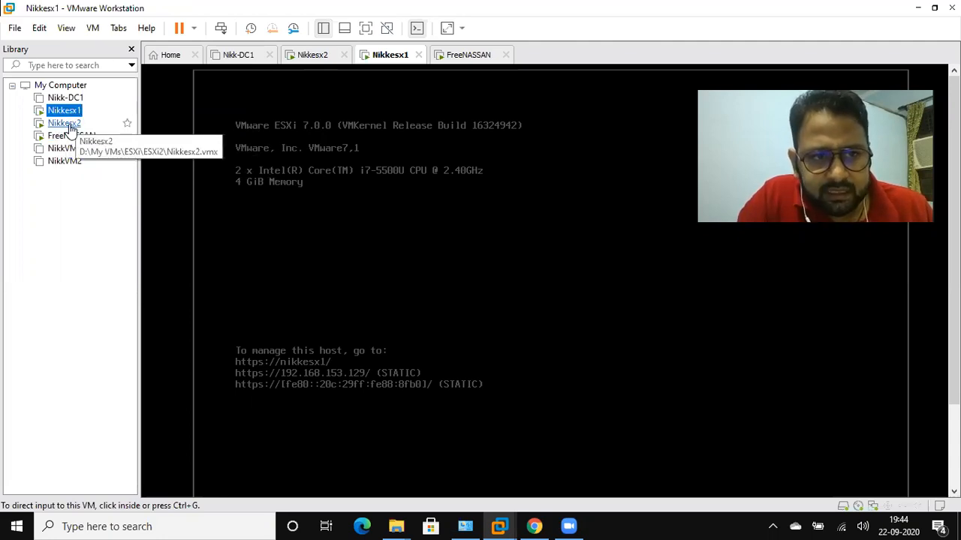
left_click(79, 143)
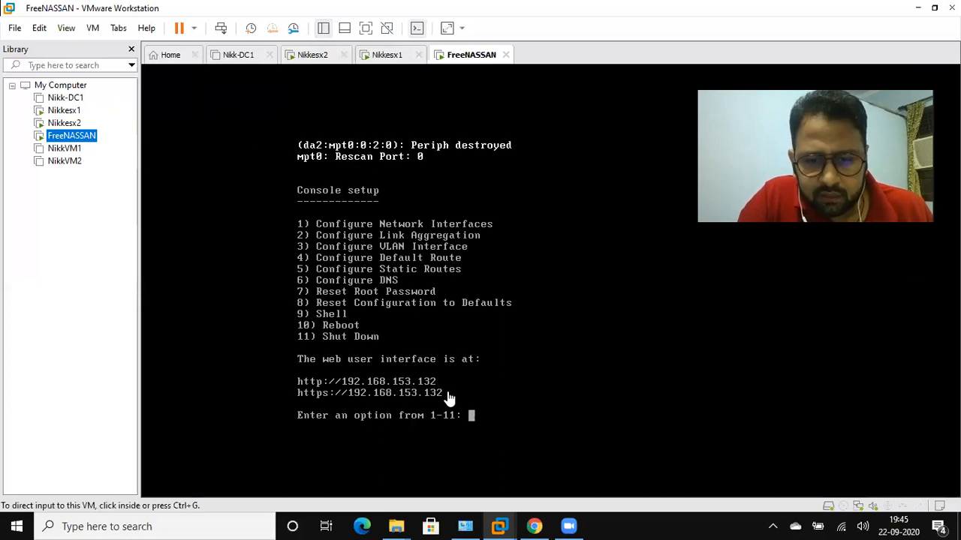
left_click(534, 526)
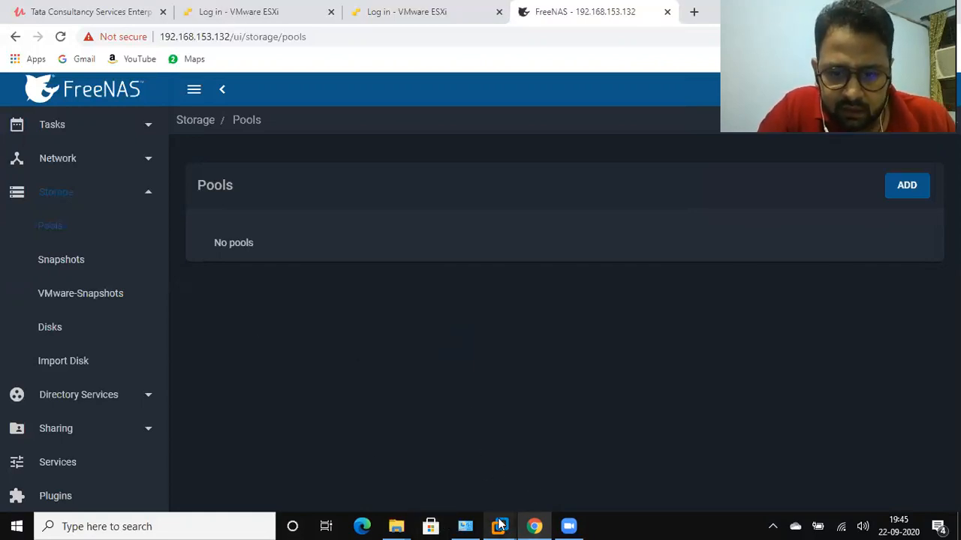
mouse_move(502, 526)
left_click(560, 400)
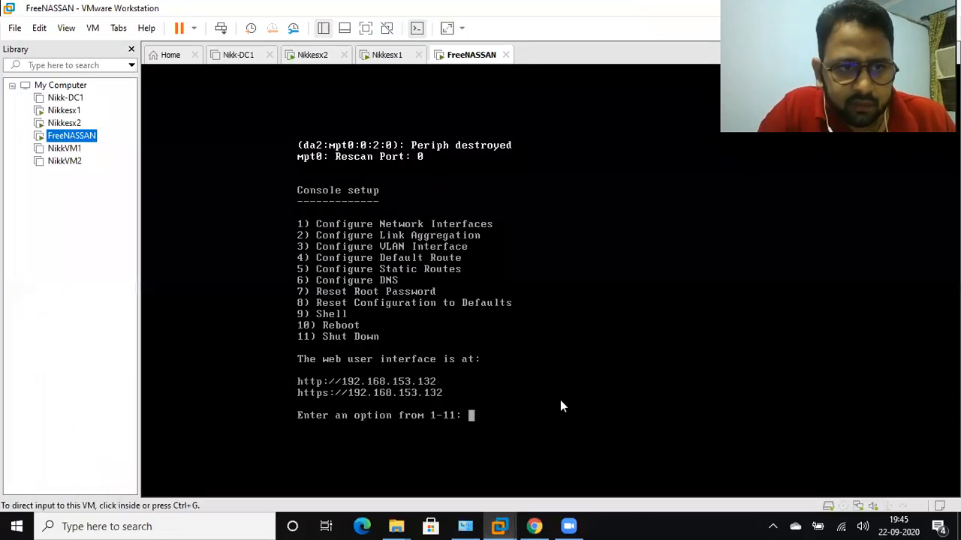
In the FreeNASSAN virtual machine's settings, start adding a new hard disk with the SCSI disk type
right_click(68, 137)
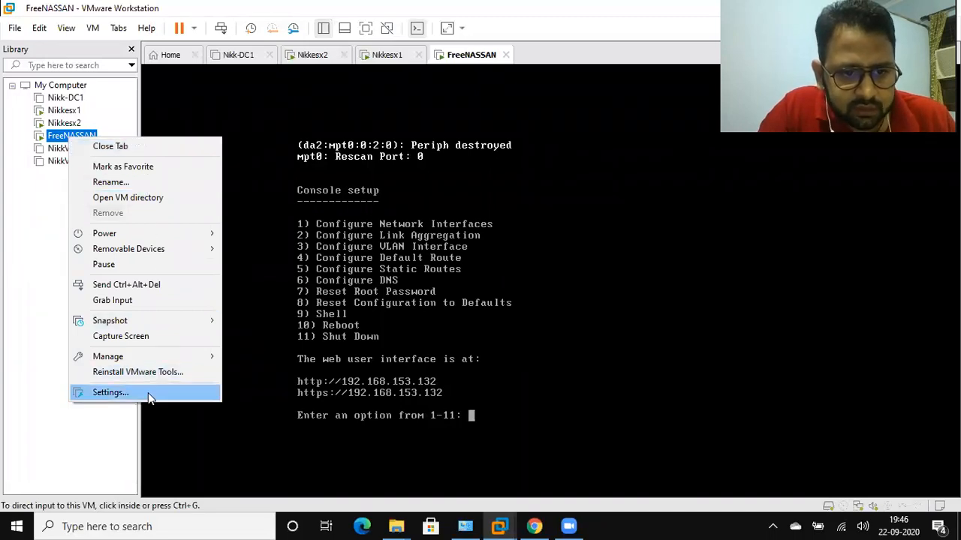
left_click(110, 393)
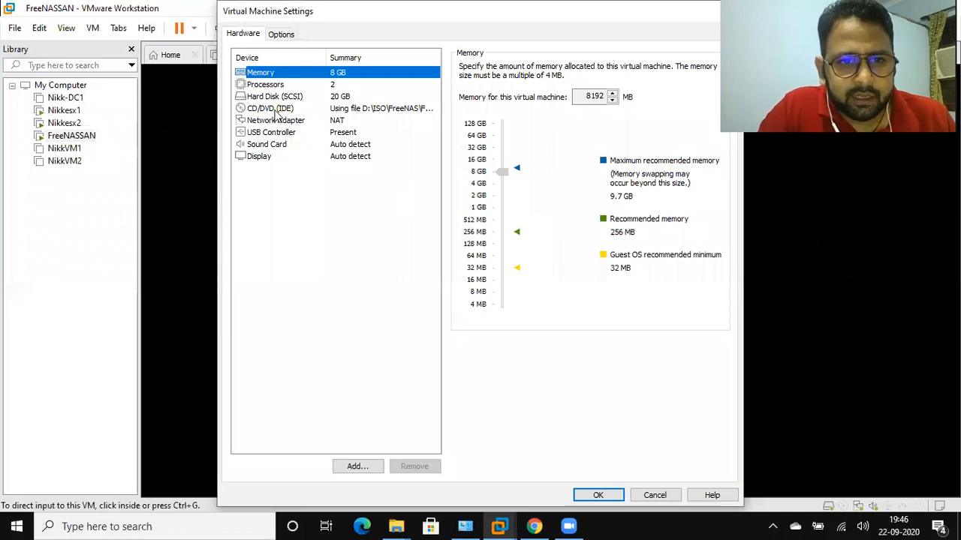
left_click(279, 98)
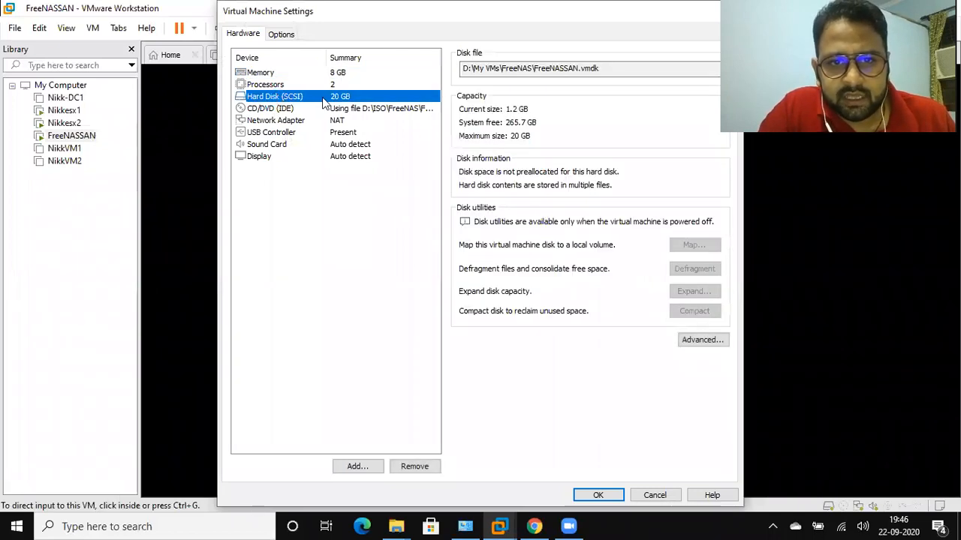
left_click(358, 467)
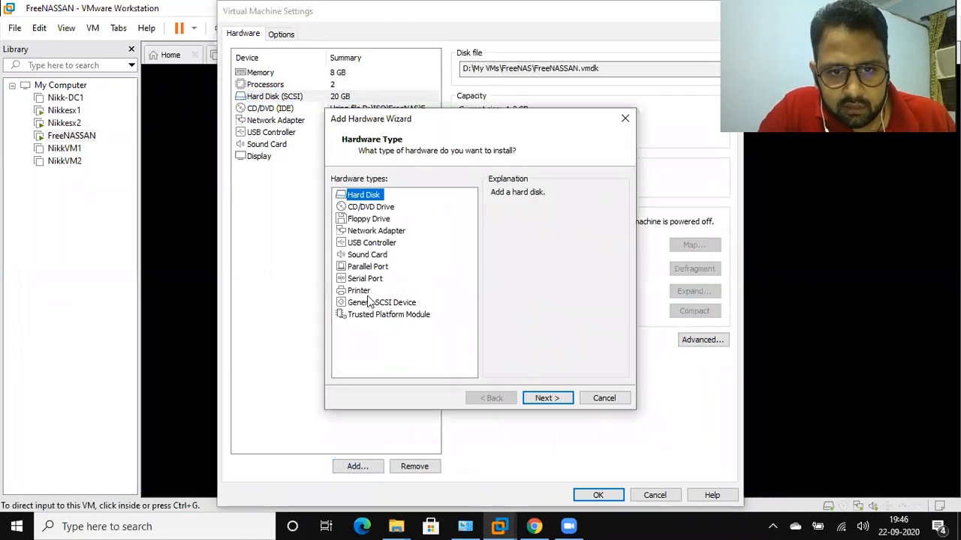
left_click(545, 398)
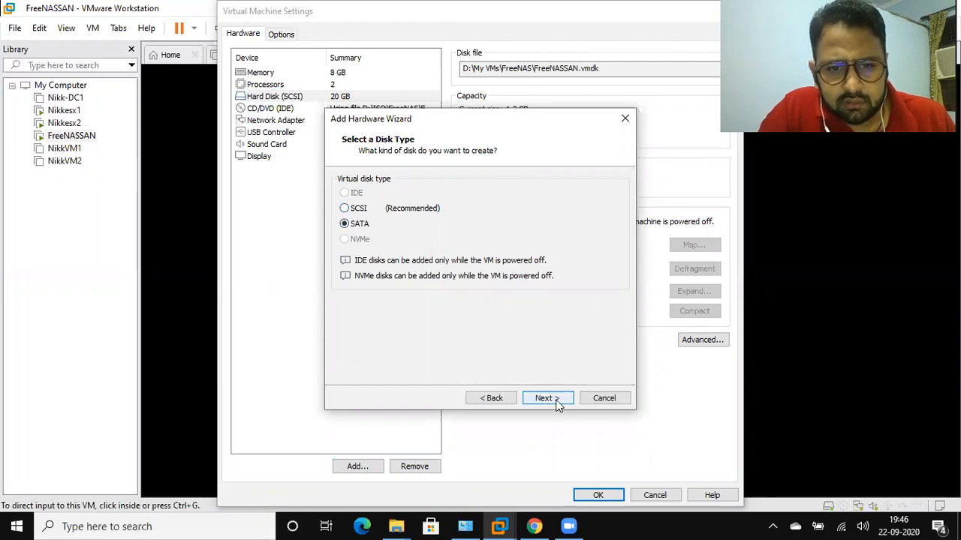
left_click(345, 209)
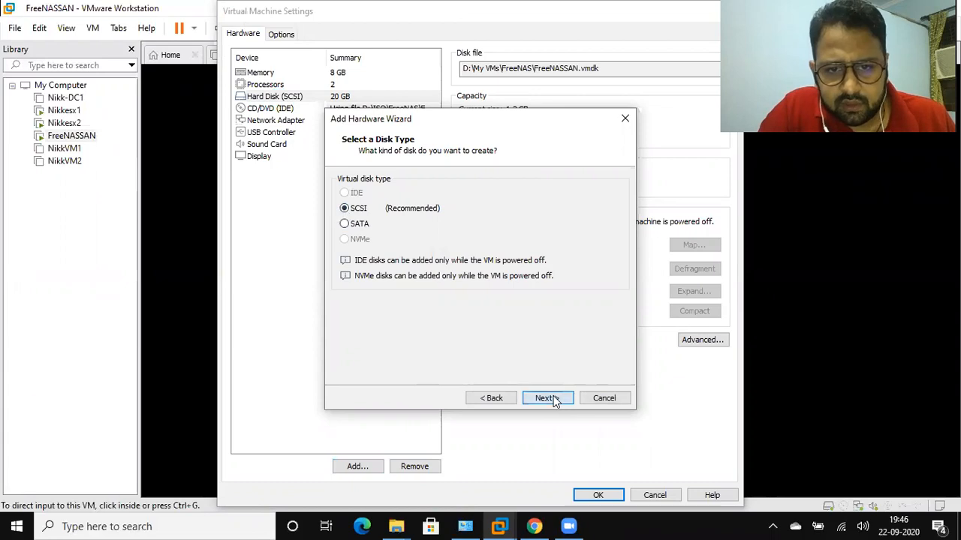
left_click(553, 399)
left_click(553, 398)
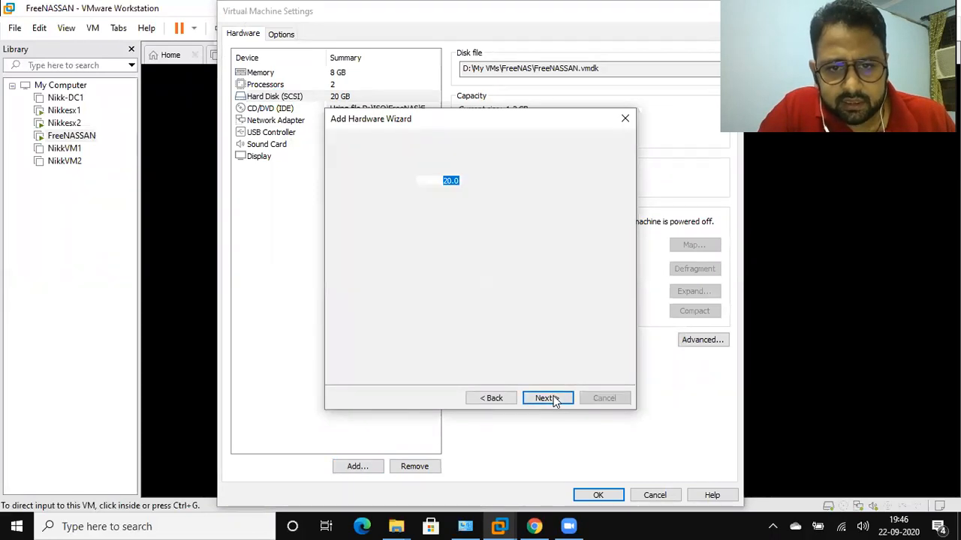
Set the new disk's maximum size to 50 GB, store it as FreeNASSAN-3.vmdk split into multiple files, and apply the virtual machine settings
left_click(447, 180)
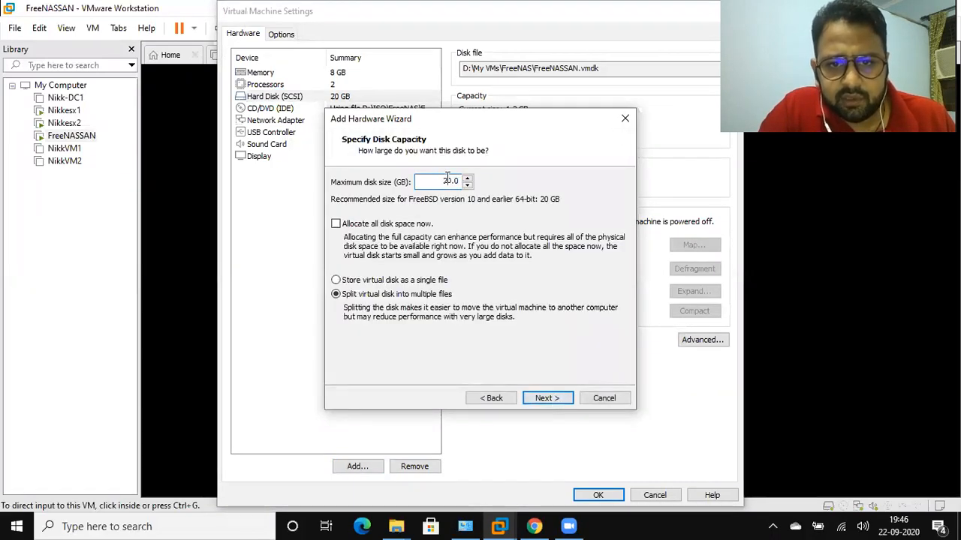
key("BackSpace")
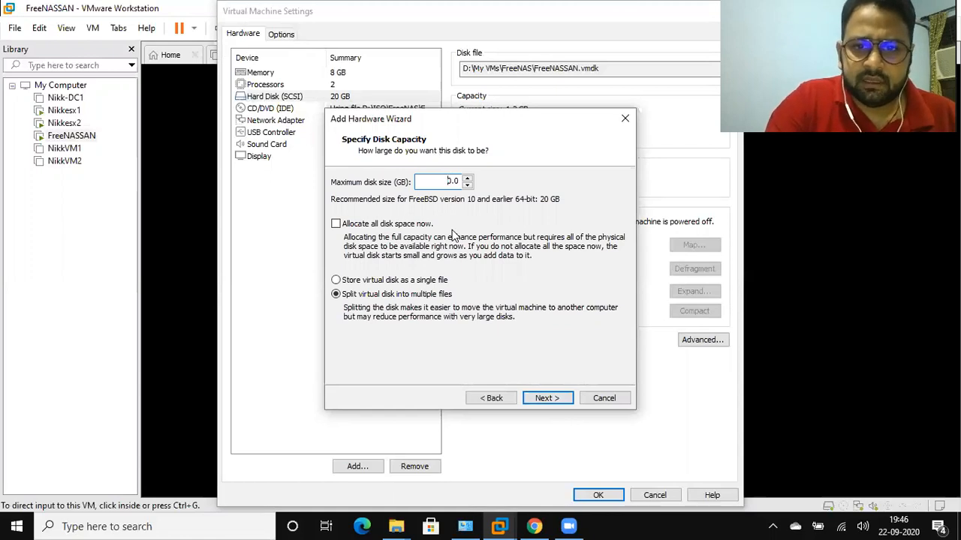
type("50")
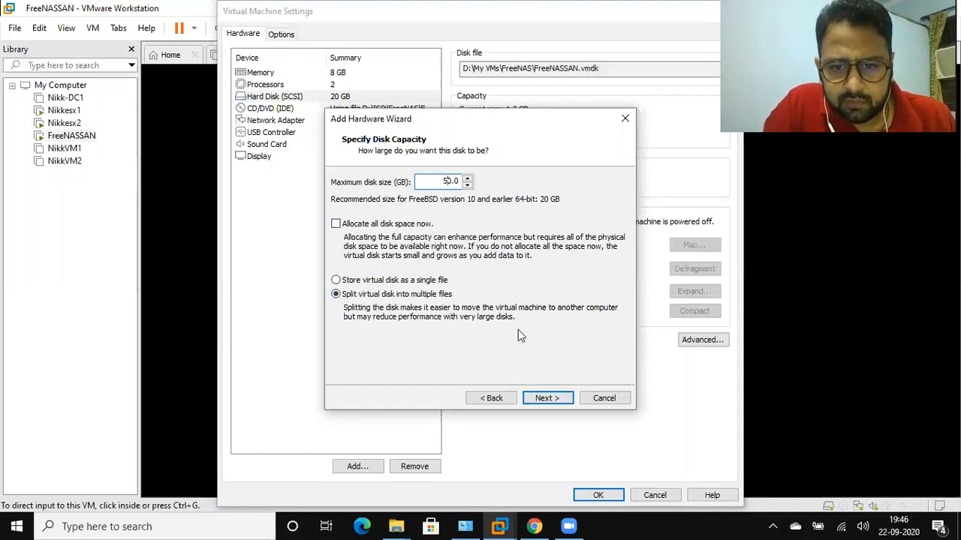
left_click(547, 399)
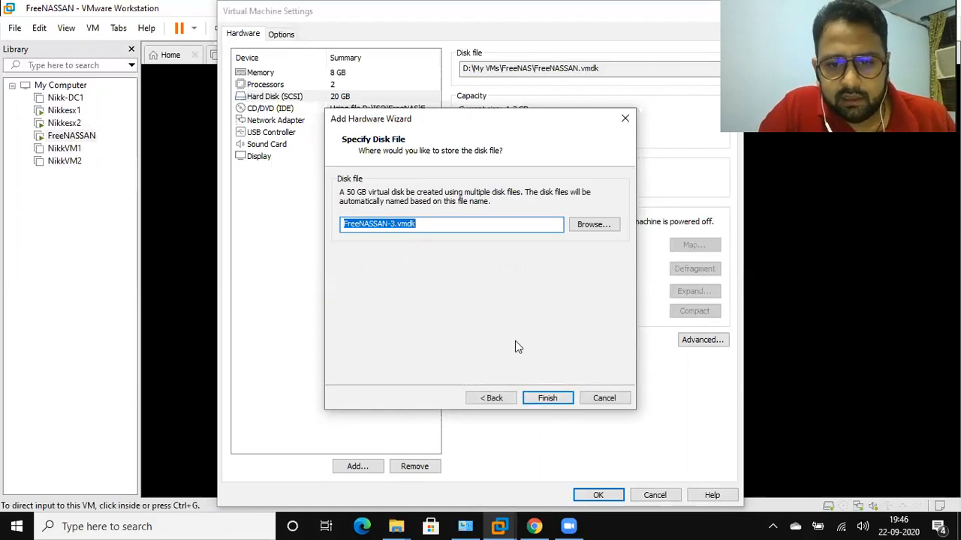
left_click(546, 396)
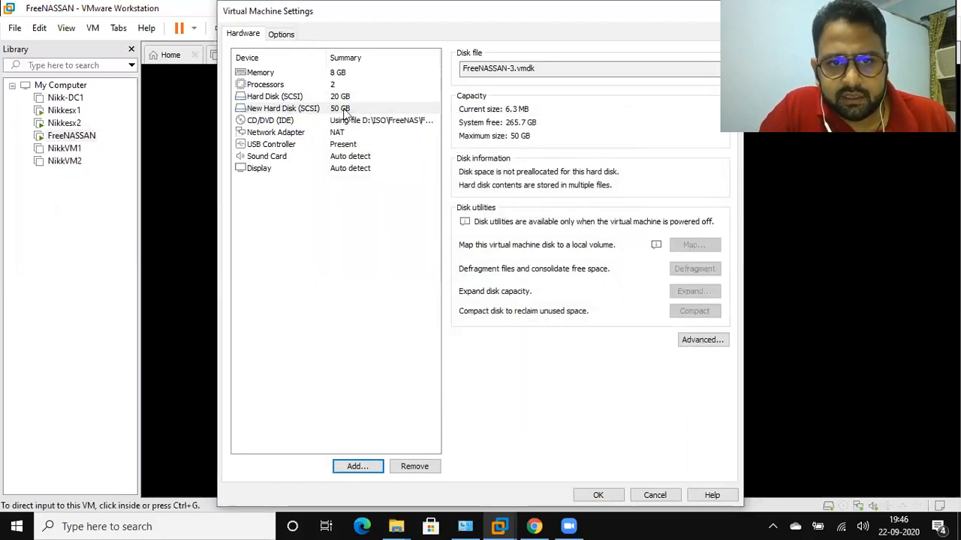
left_click(599, 496)
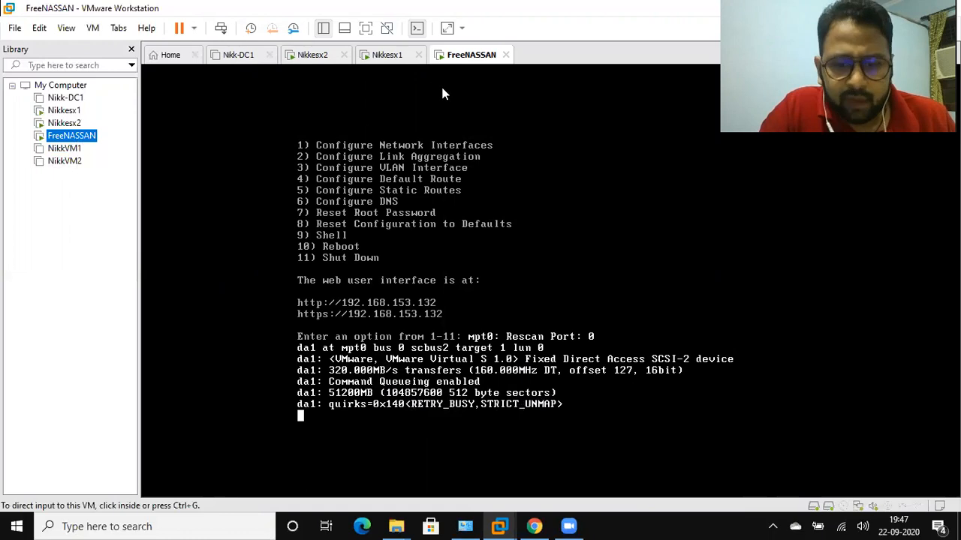
Switch to the FreeNAS web interface in Chrome and start creating a new storage pool
left_click(552, 525)
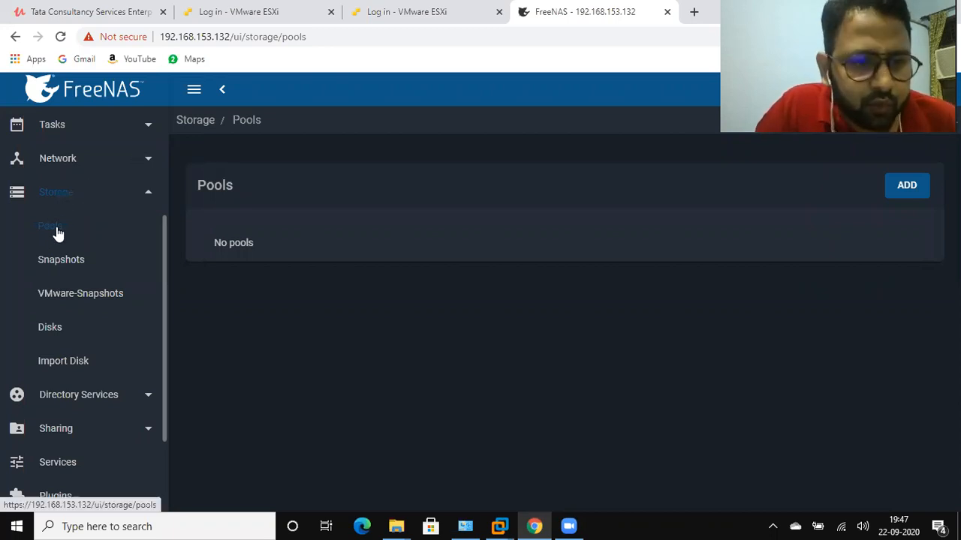
left_click(911, 186)
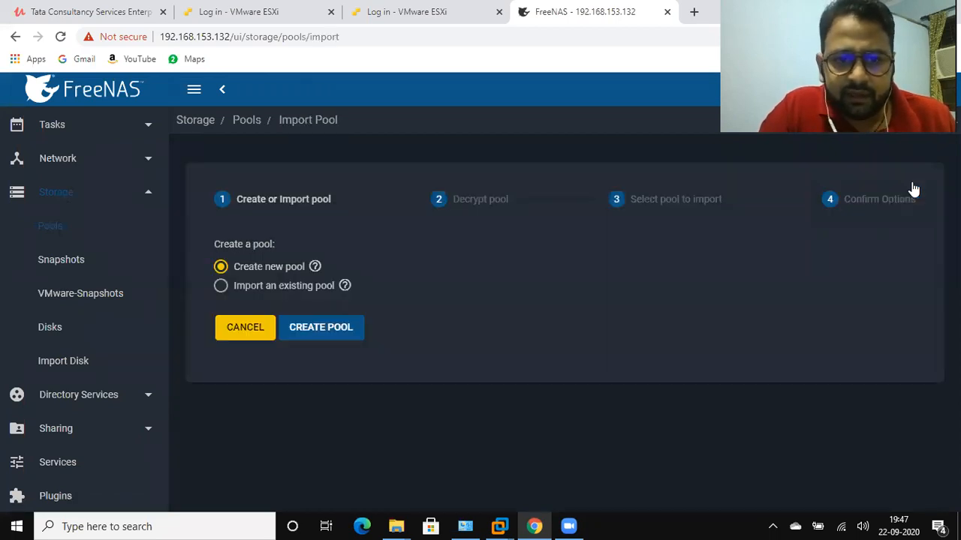
left_click(328, 333)
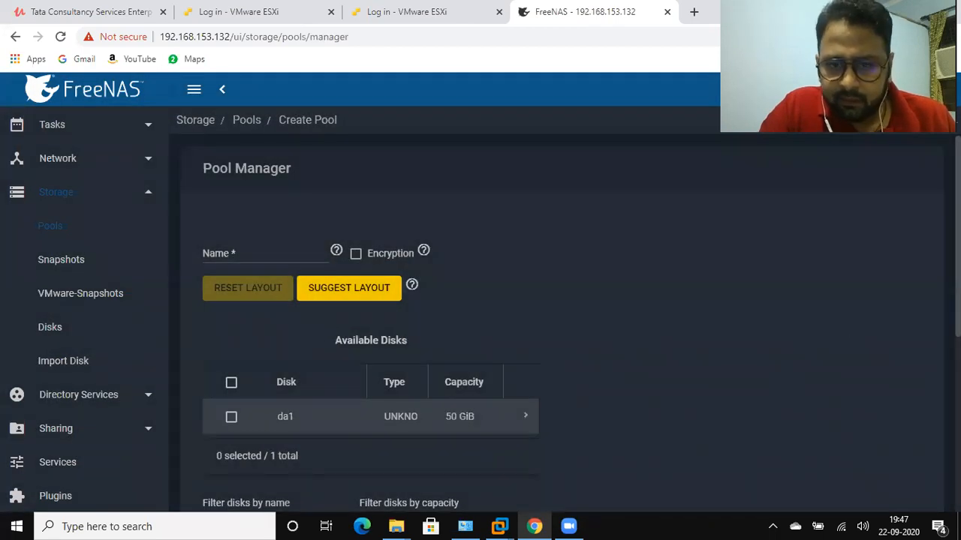
Move the available disk da1 into the pool's Data VDevs as a stripe and select it there
scroll(563, 322, "down", 3)
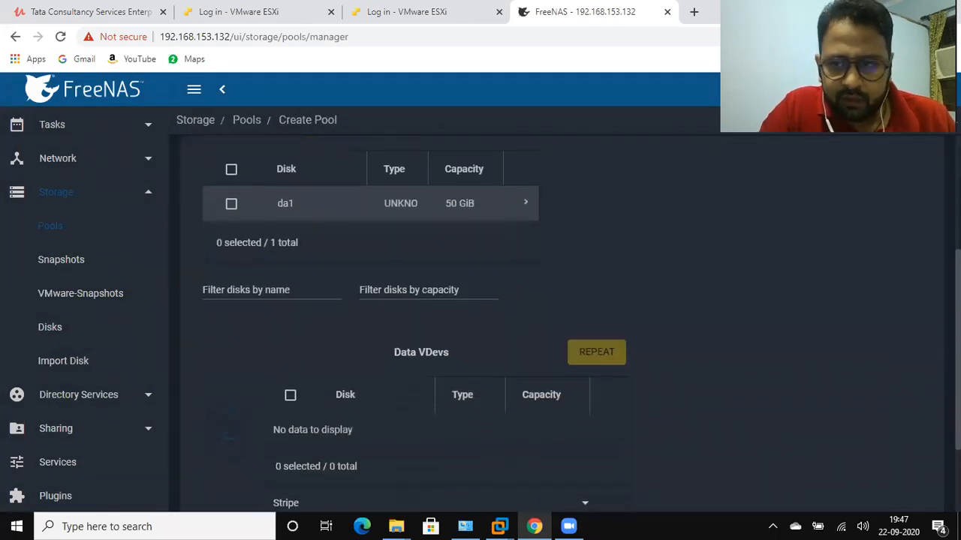
left_click(232, 201)
left_click(231, 202)
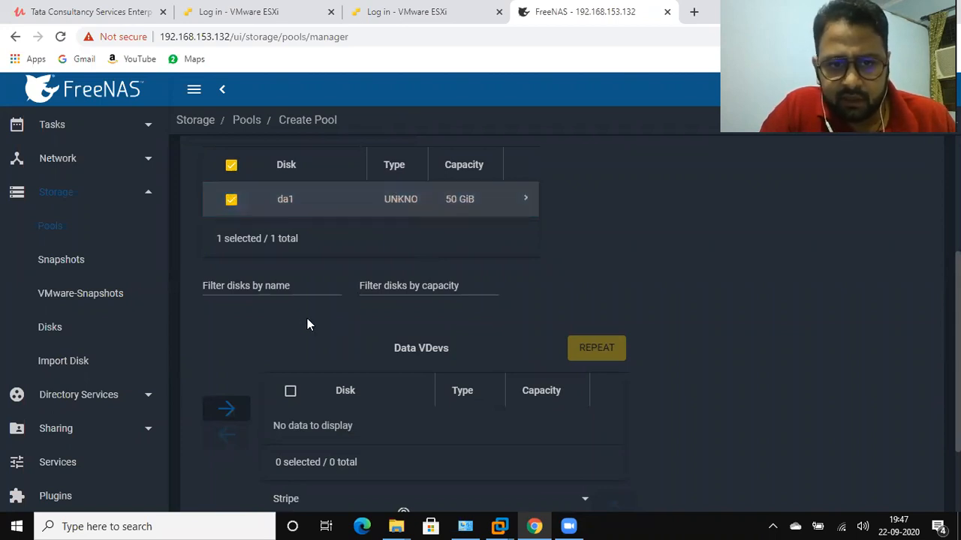
left_click(229, 412)
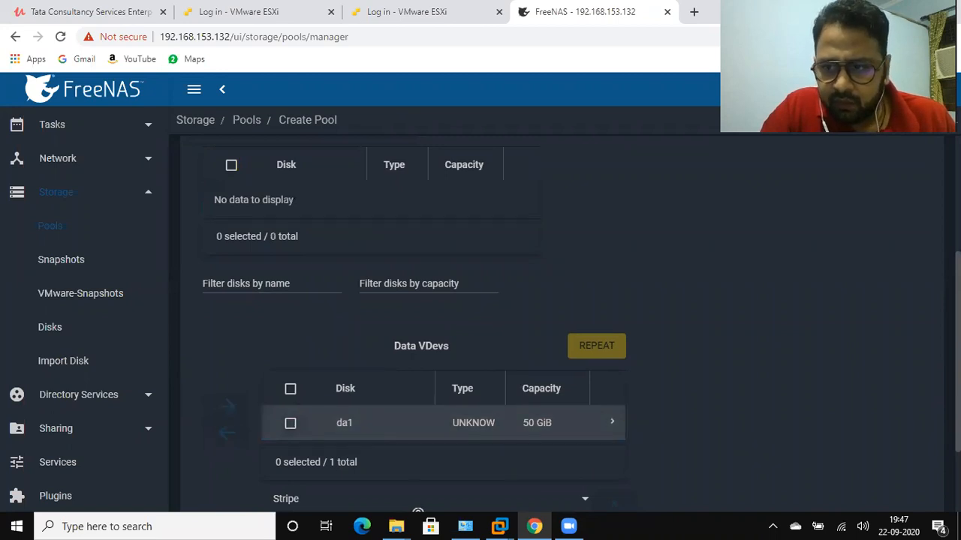
scroll(421, 338, "down", 2)
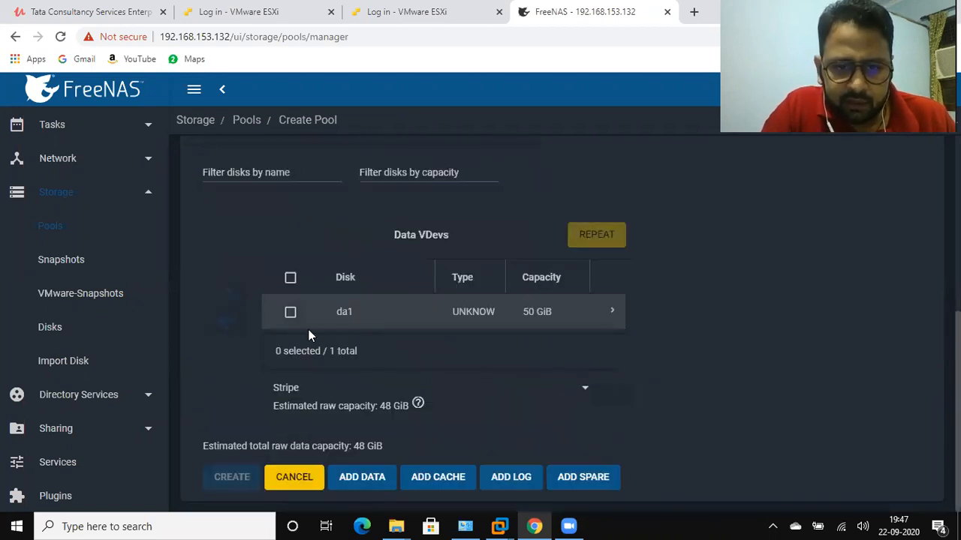
left_click(291, 312)
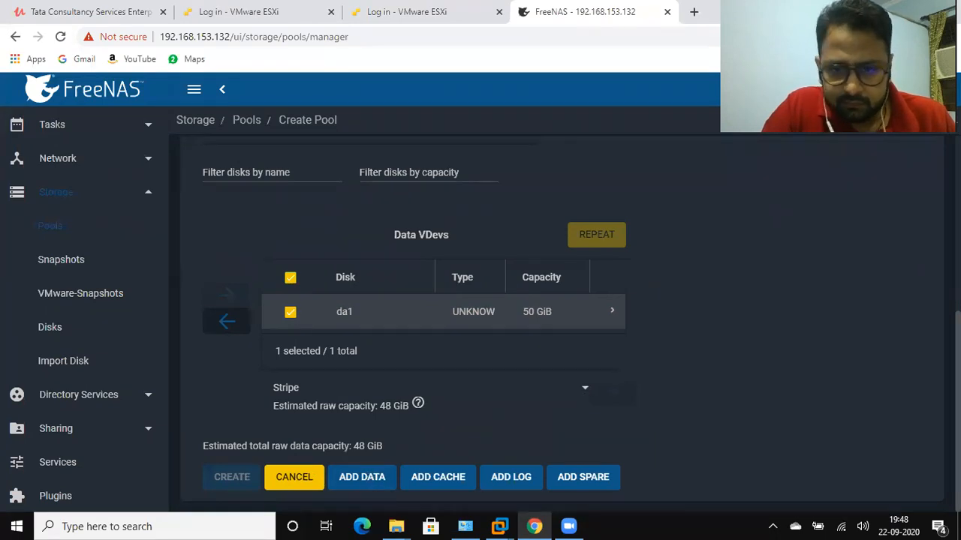
scroll(556, 323, "up", 1)
scroll(555, 323, "down", 1)
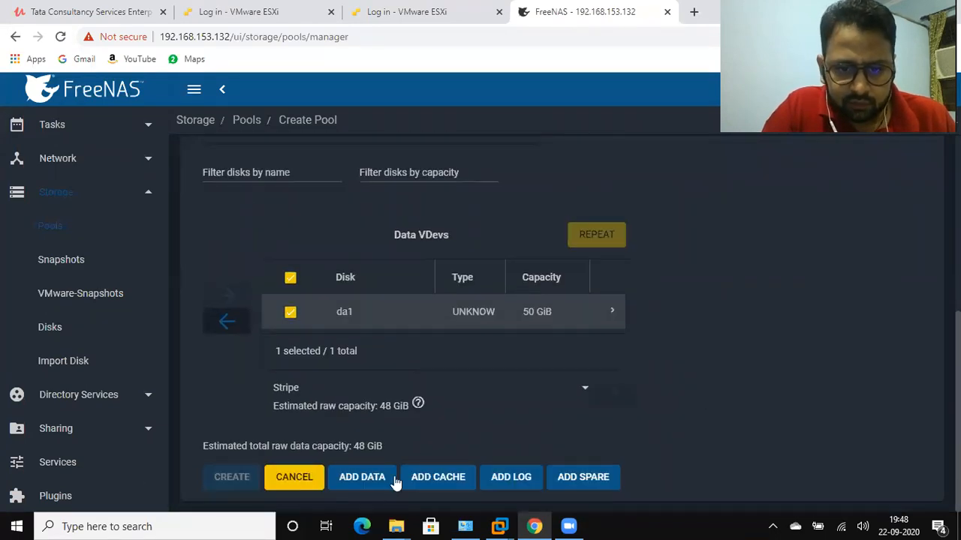
left_click(365, 484)
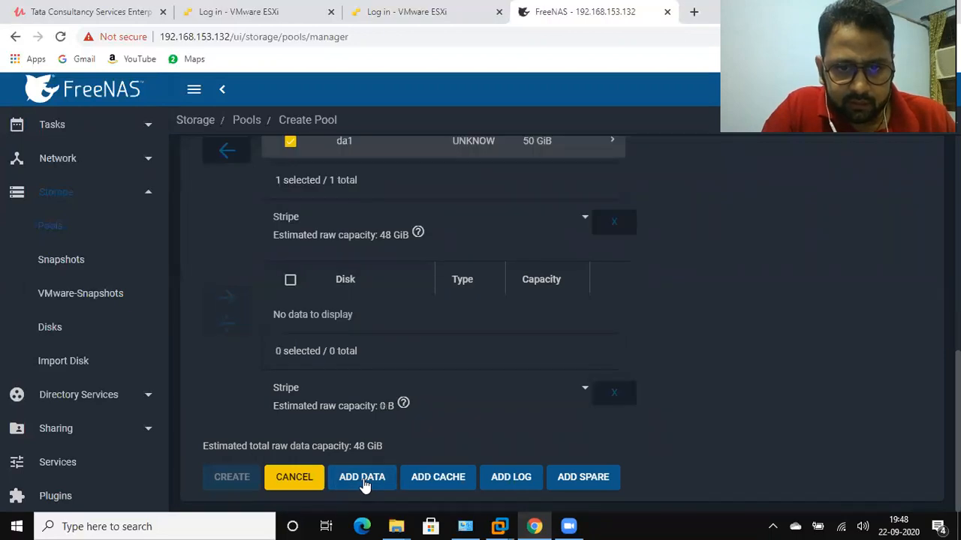
scroll(556, 323, "up", 1)
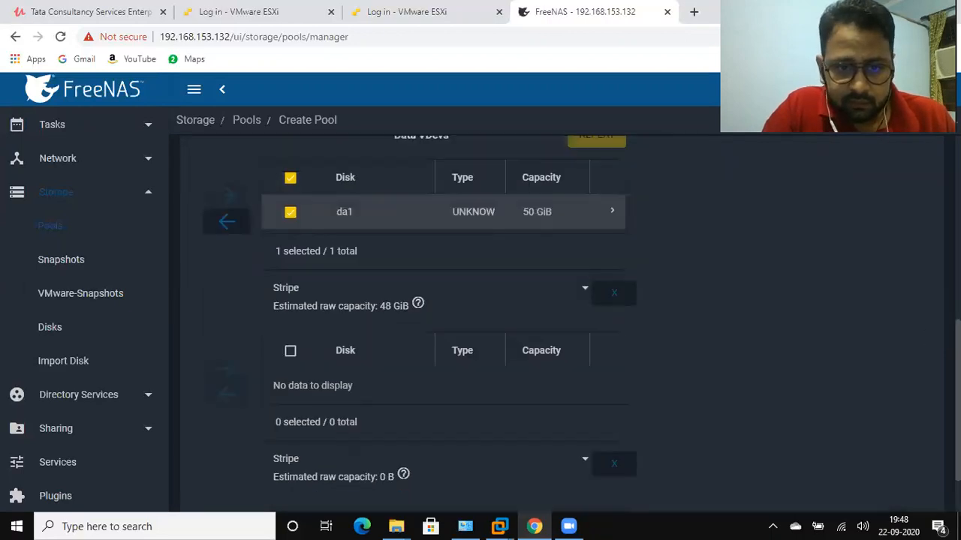
scroll(556, 323, "down", 1)
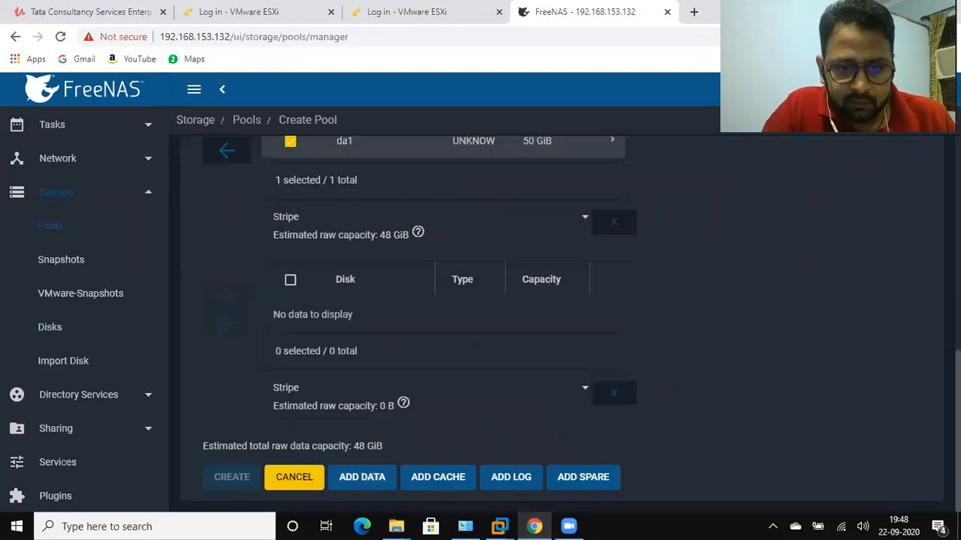
left_click(290, 282)
left_click(290, 283)
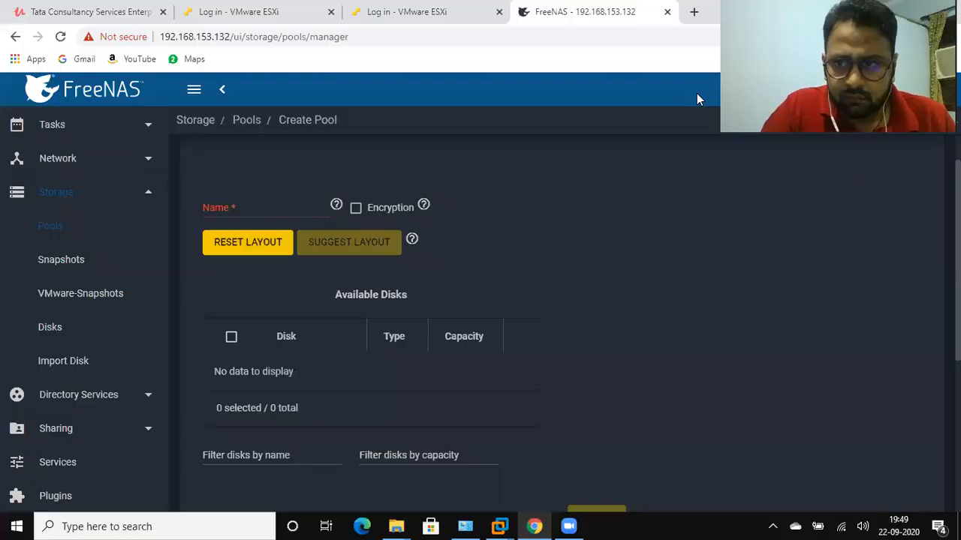
Name the pool Datastore1 and create it from disk da1, confirming that the contents of the added disks are erased
scroll(562, 330, "down", 4)
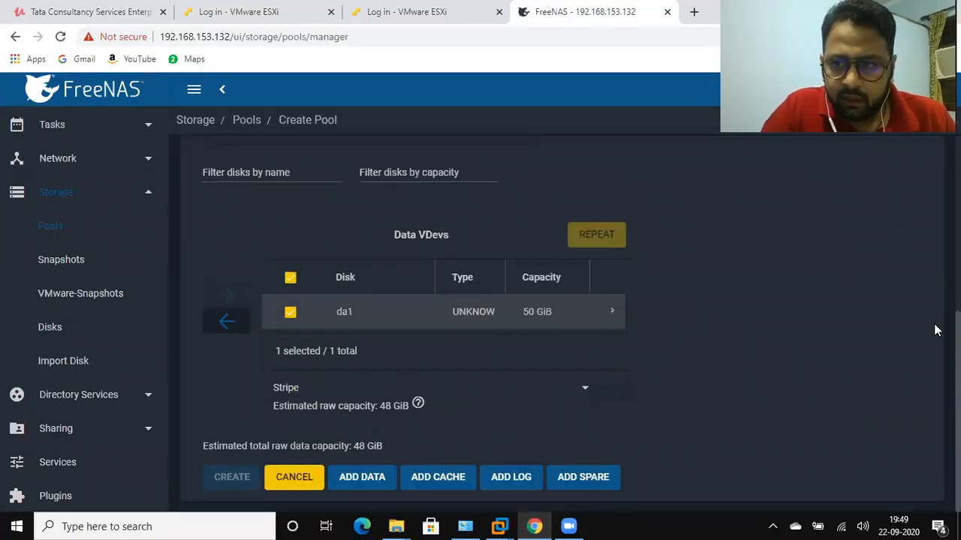
scroll(561, 330, "up", 5)
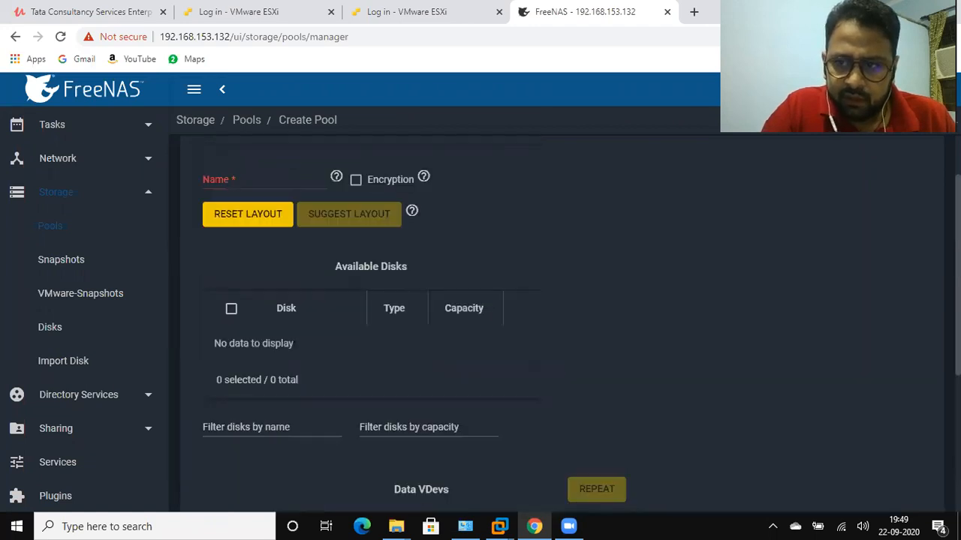
left_click(226, 253)
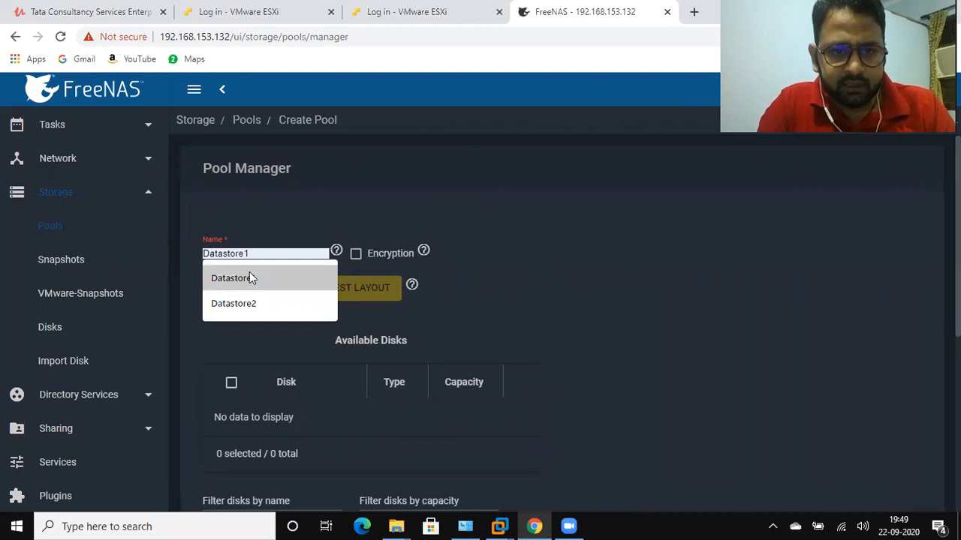
left_click(249, 277)
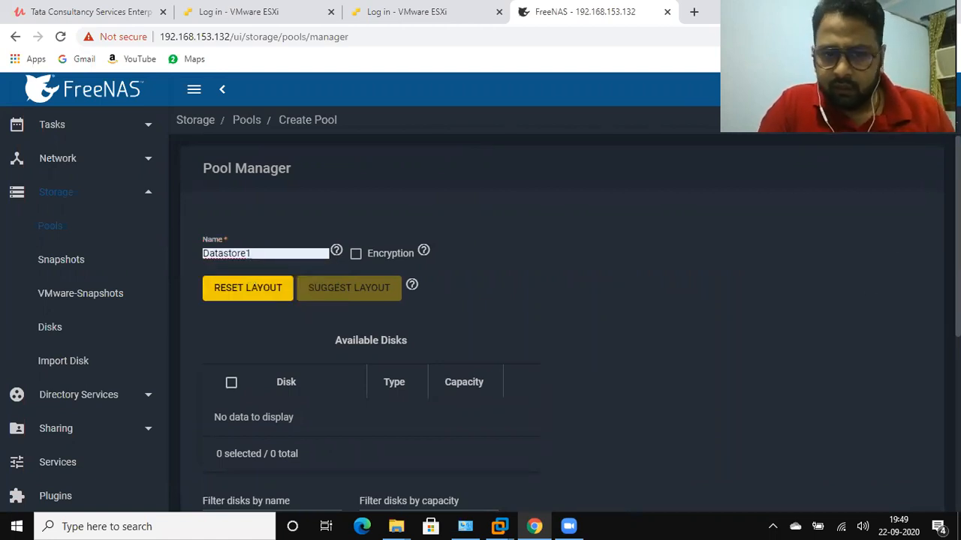
scroll(480, 322, "down", 5)
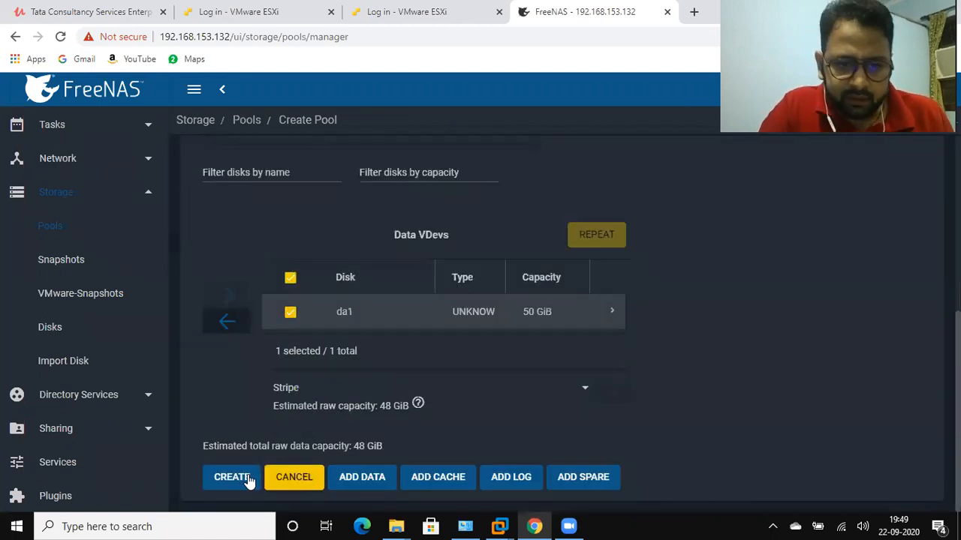
left_click(231, 478)
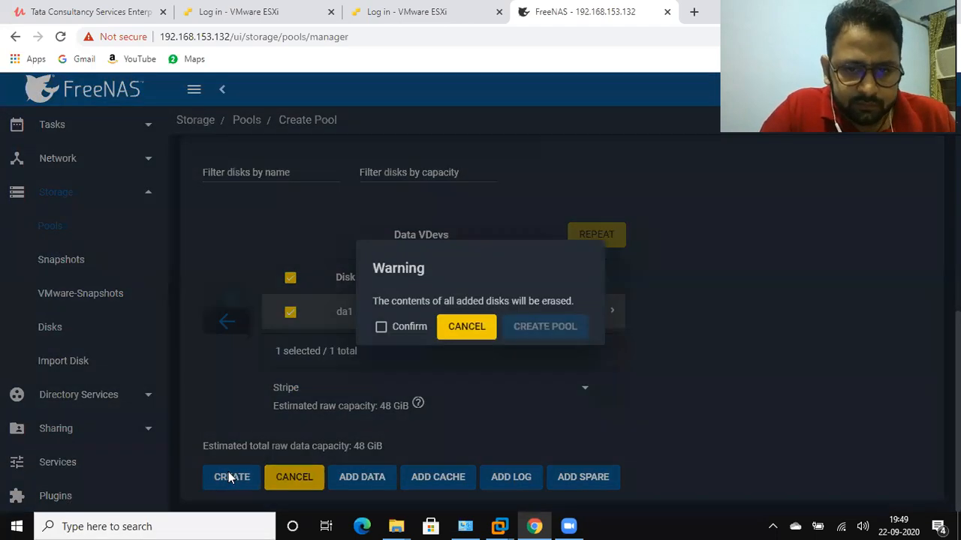
left_click(381, 329)
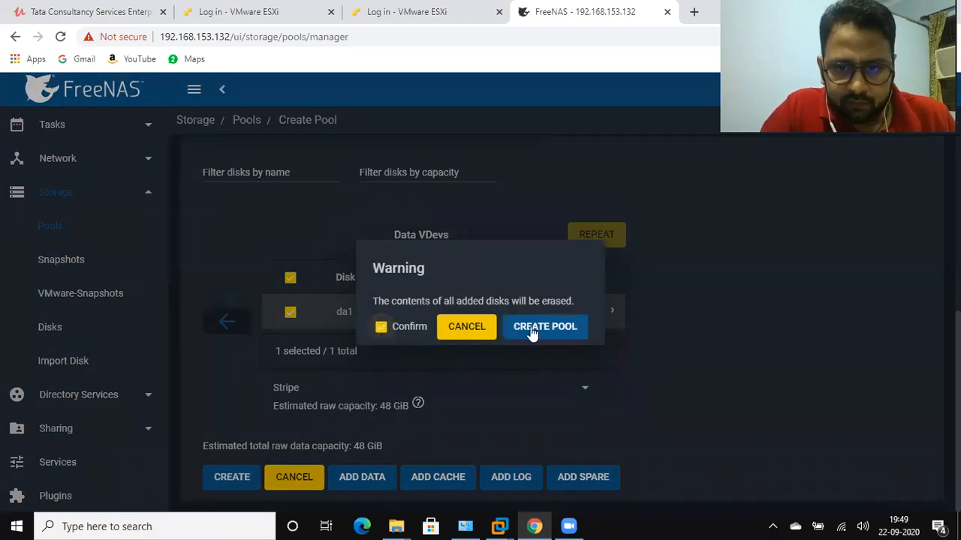
left_click(560, 328)
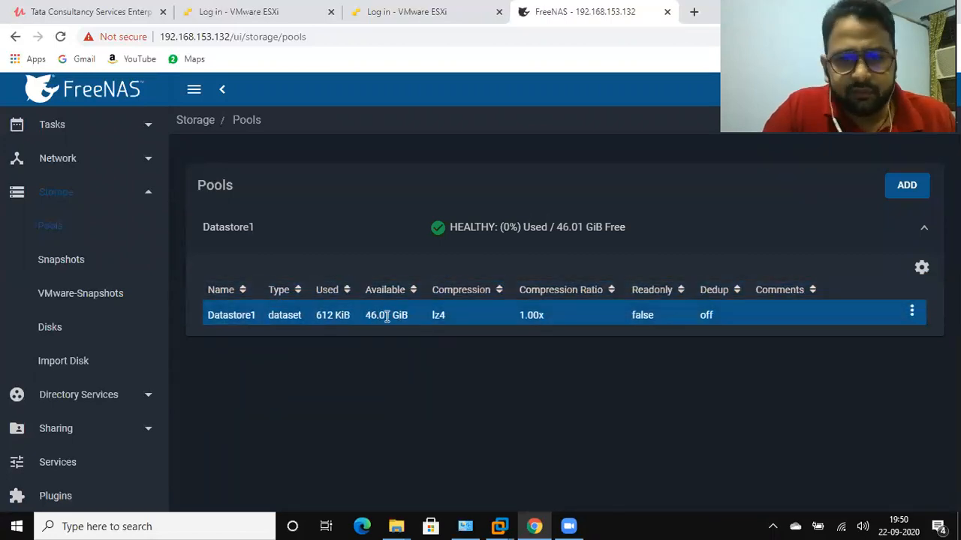
Start adding a zvol to the Datastore1 pool and name it LUN01
left_click(910, 314)
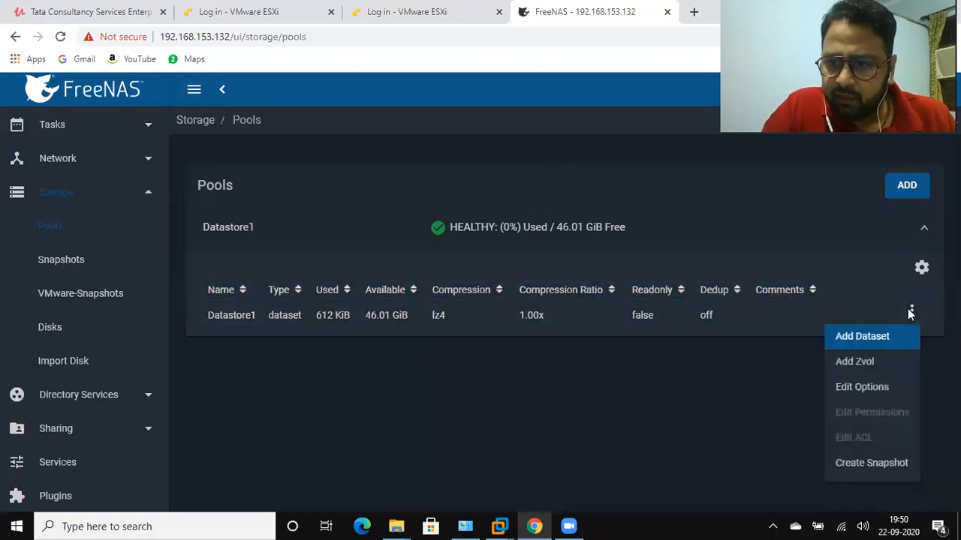
left_click(858, 363)
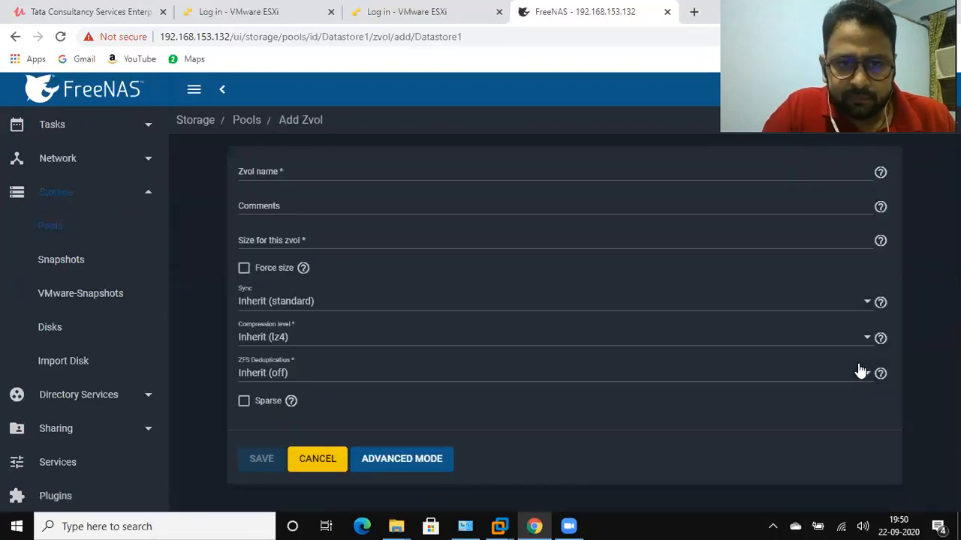
left_click(286, 172)
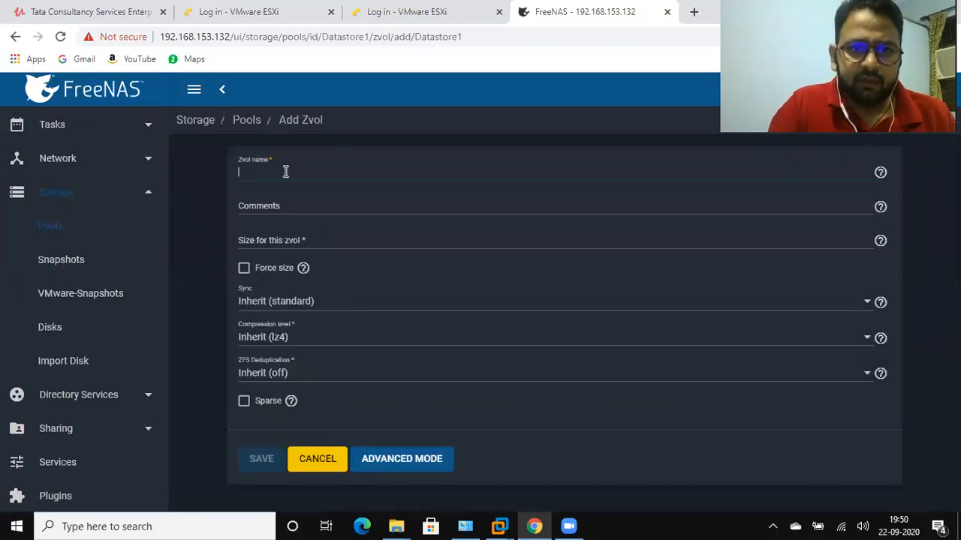
type("Shared-")
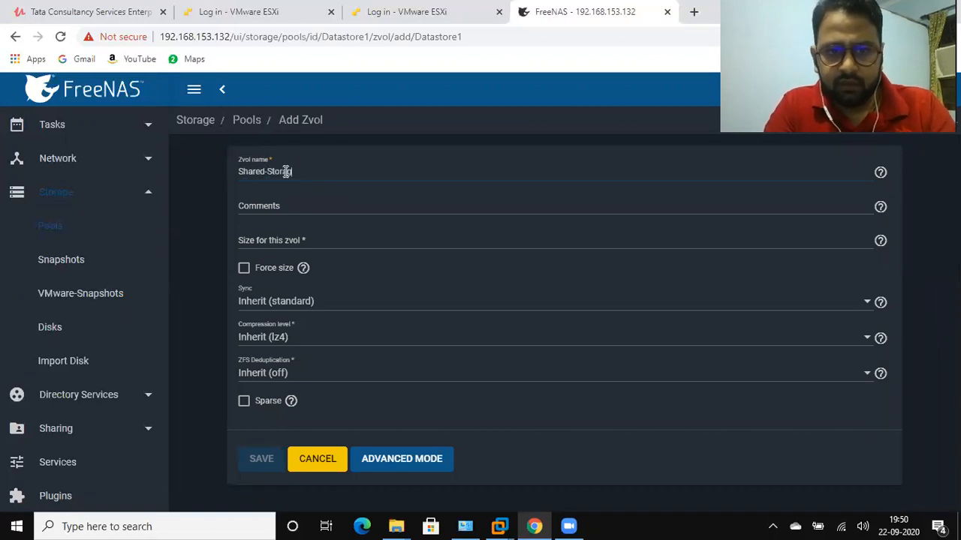
type("Stor")
key("ctrl+a")
key("BackSpace")
type("LUN01")
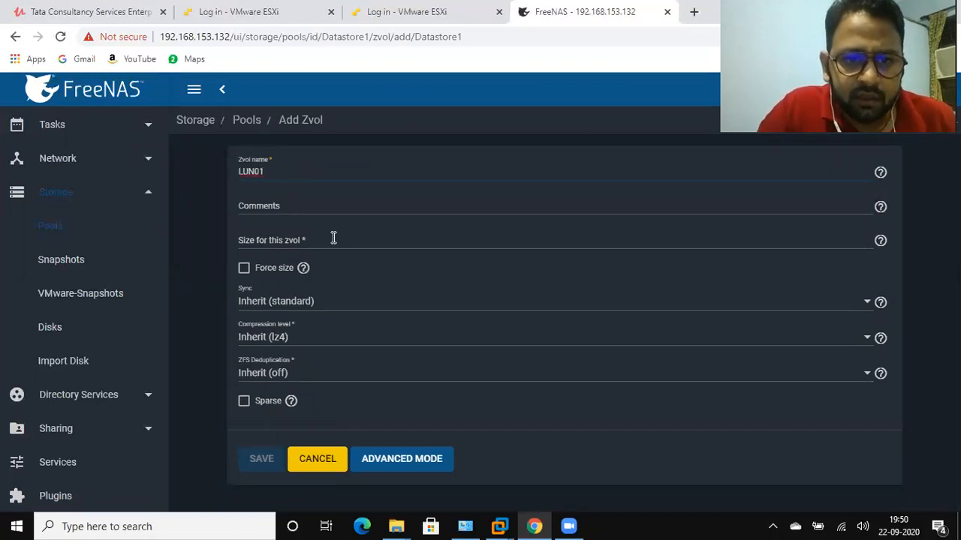
Set the size of the LUN01 zvol to 35 GiB and save it
left_click(298, 241)
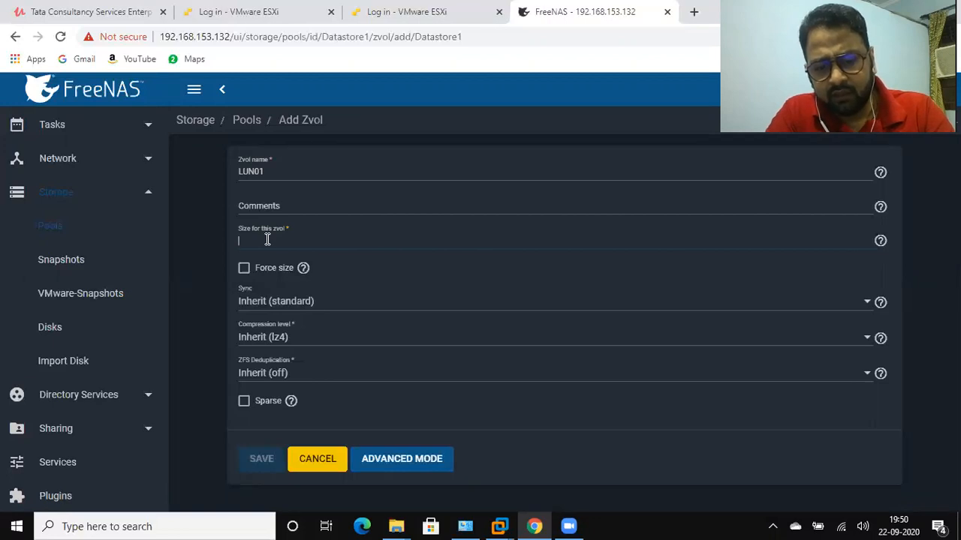
type("35g")
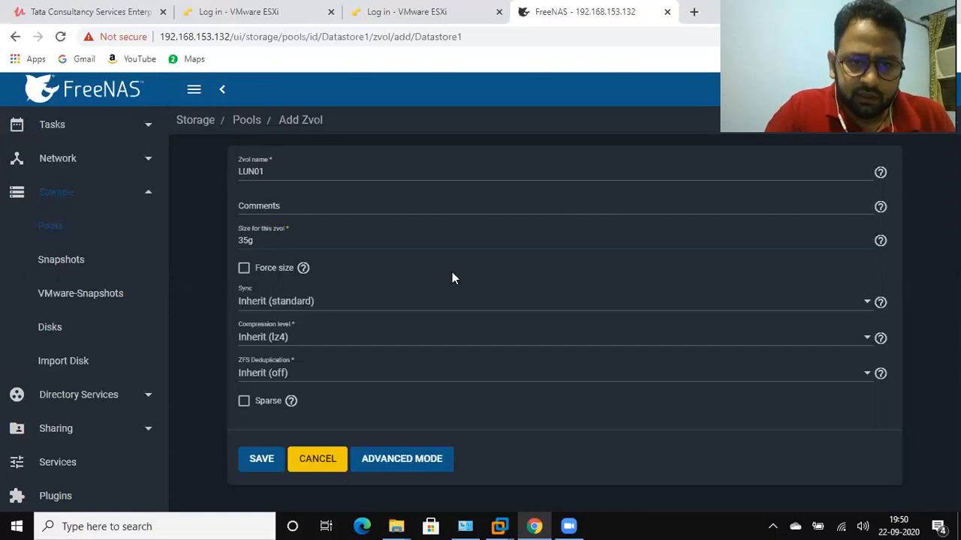
left_click(466, 277)
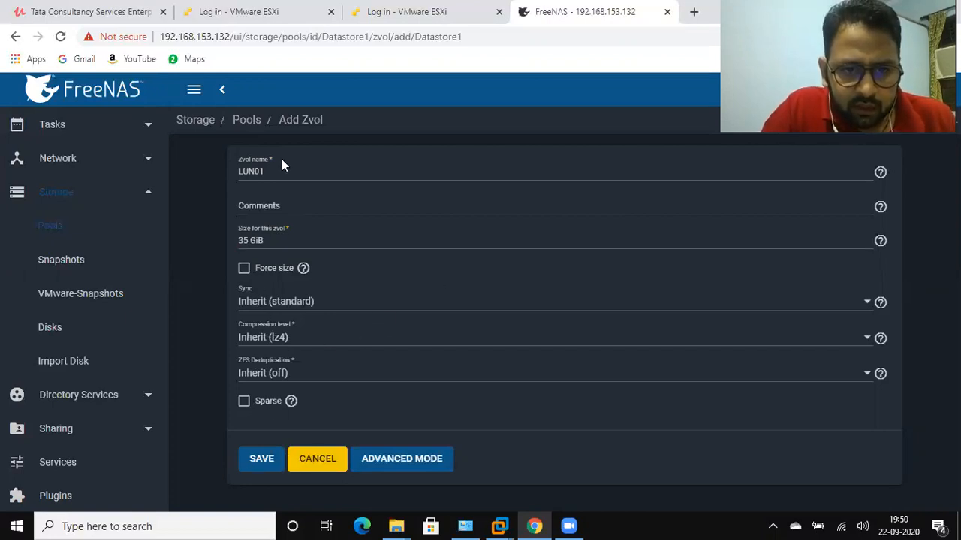
left_click(261, 459)
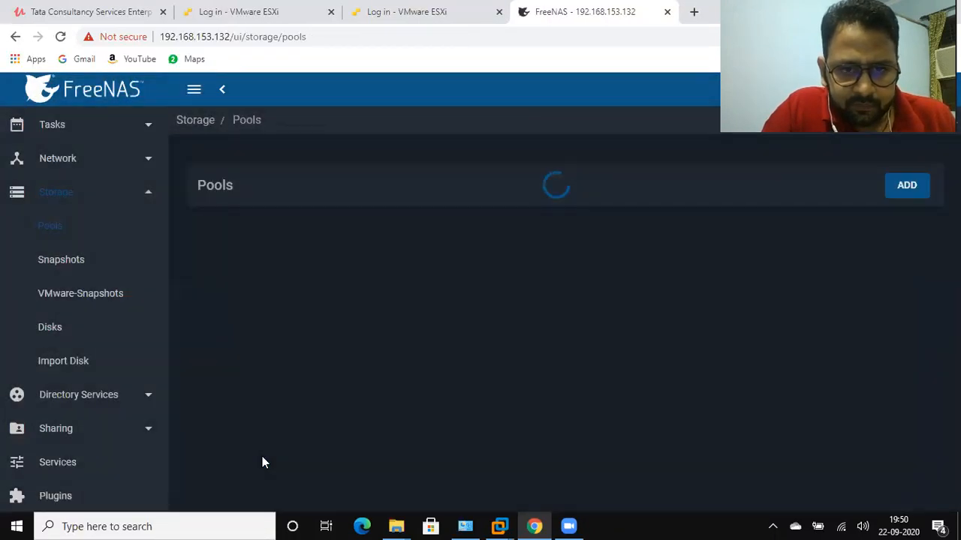
left_click(330, 343)
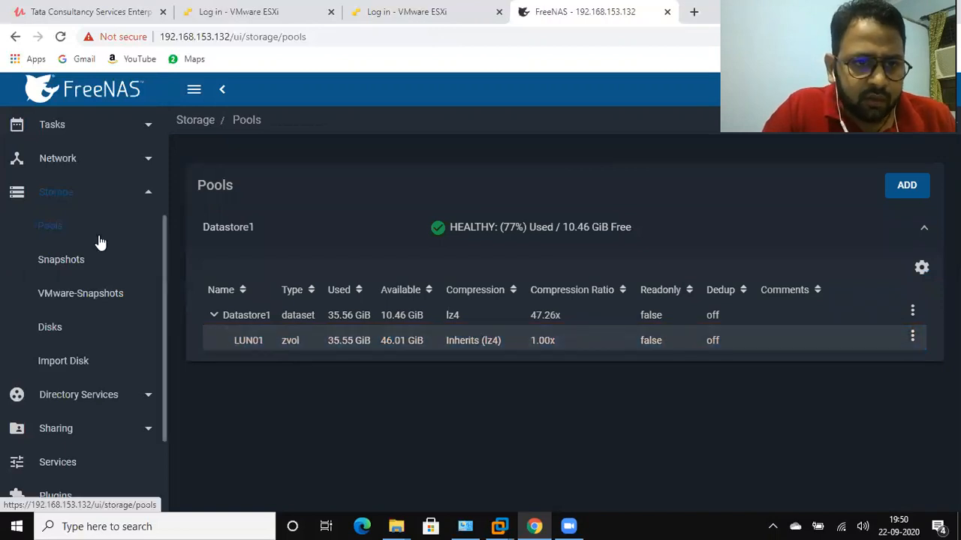
left_click(327, 342)
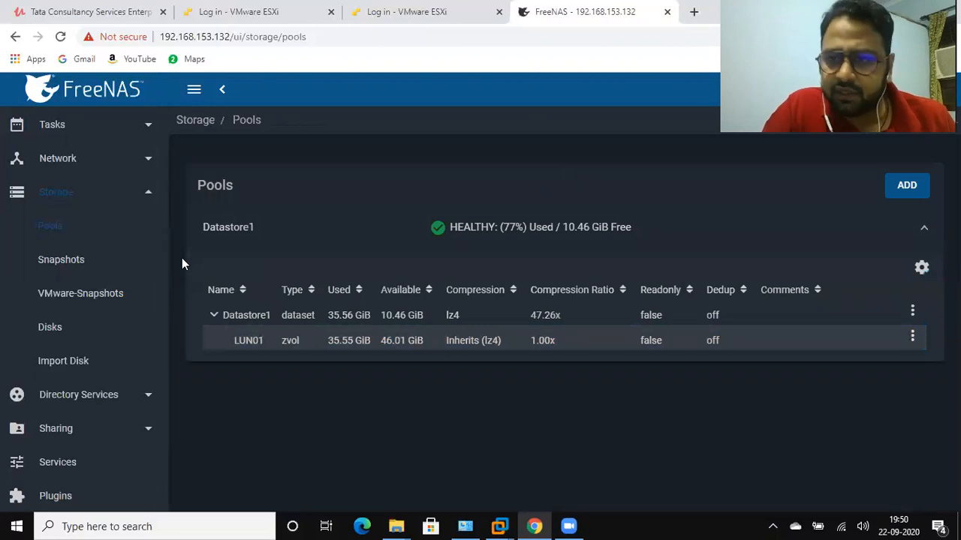
In the iSCSI block share global configuration, set the base name to iqn-iscsi-35gb and save the settings
left_click_drag(162, 251, 183, 339)
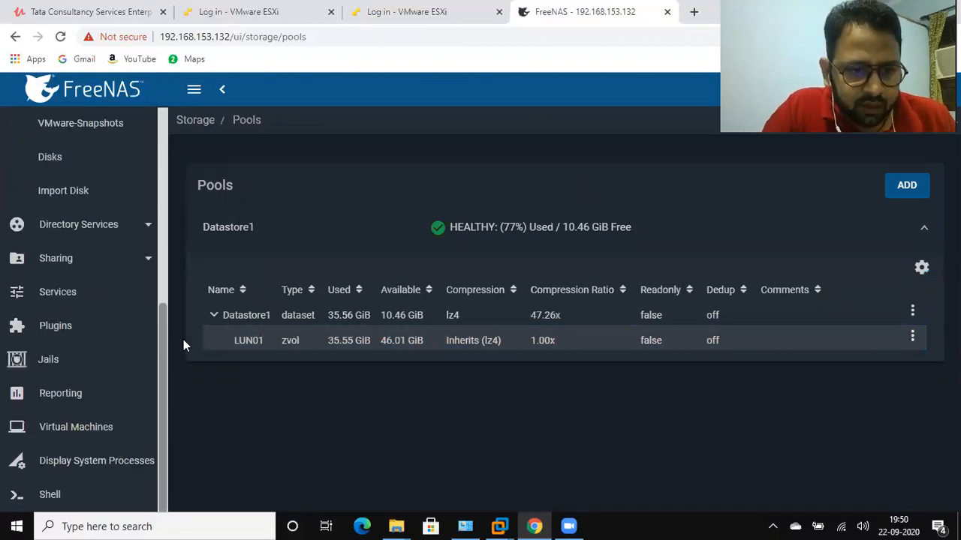
left_click(73, 261)
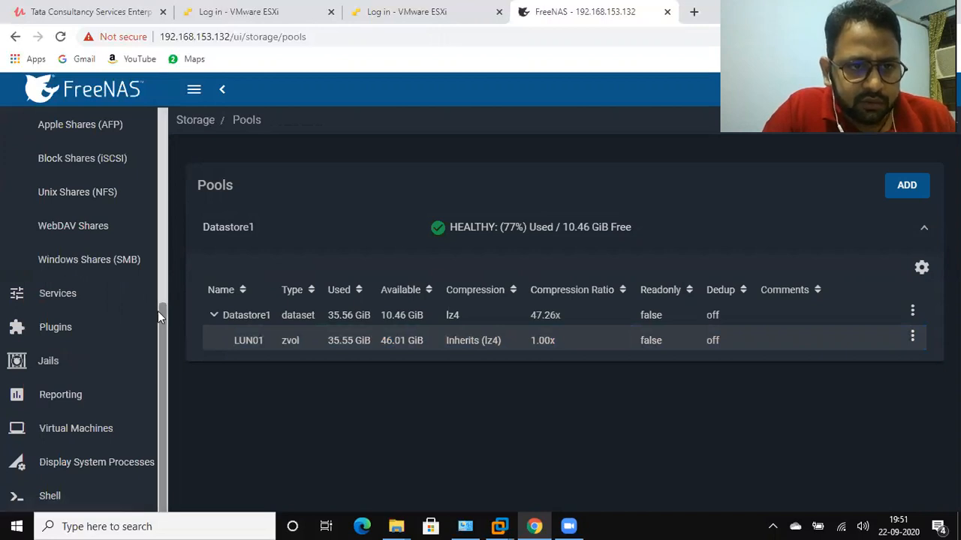
scroll(158, 308, "down", 1)
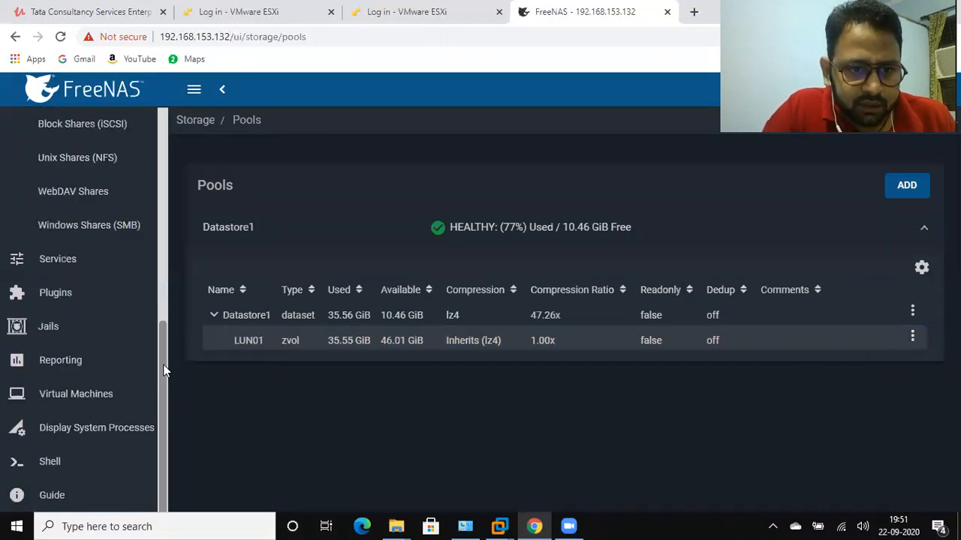
scroll(112, 360, "up", 3)
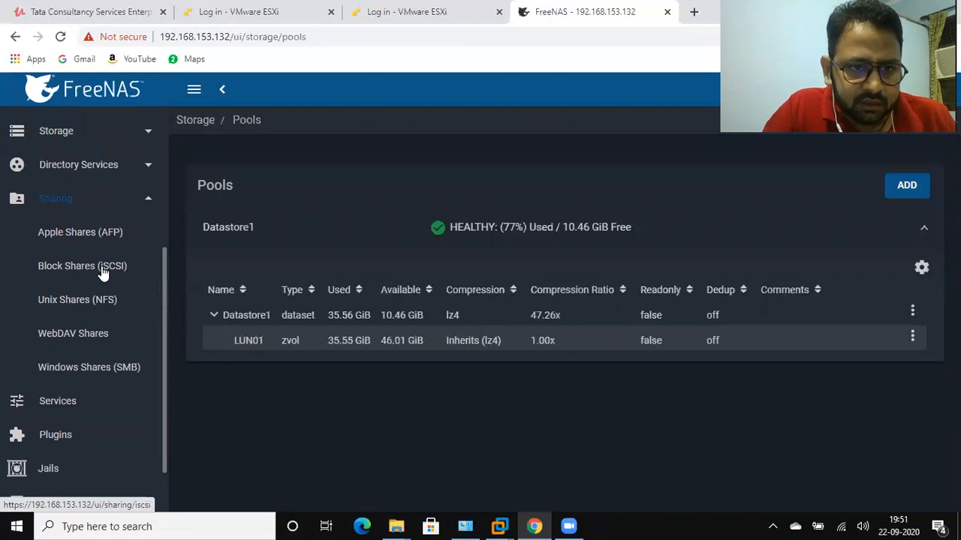
left_click(103, 274)
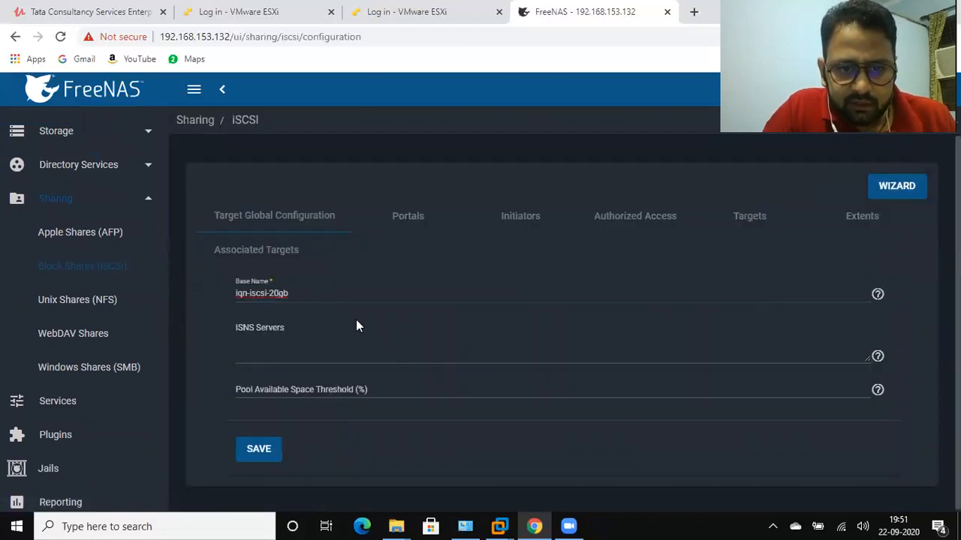
key("BackSpace")
key("BackSpace")
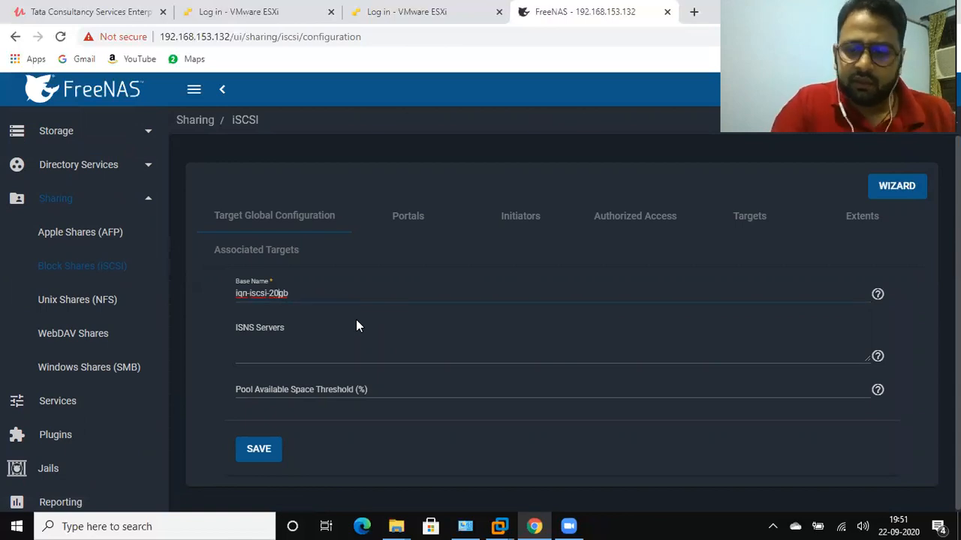
type("35")
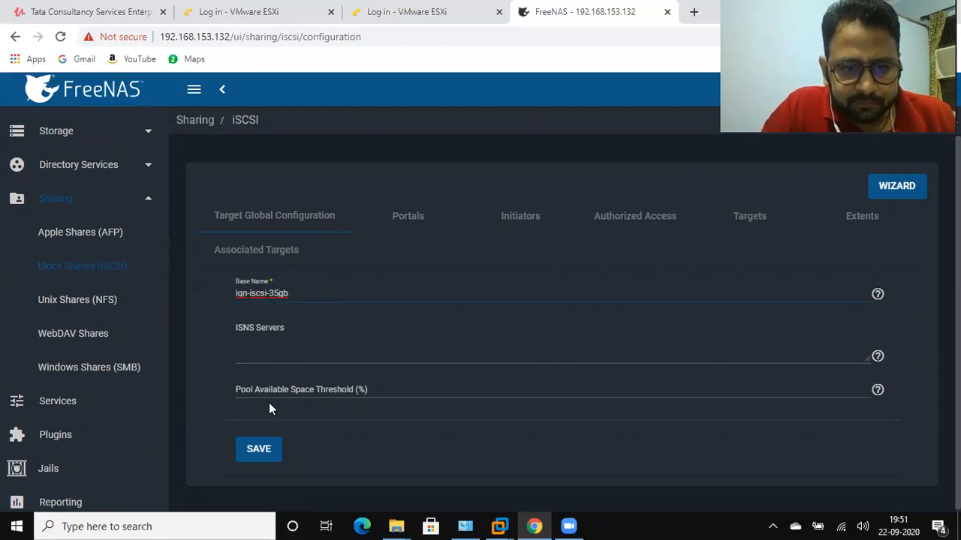
left_click(264, 451)
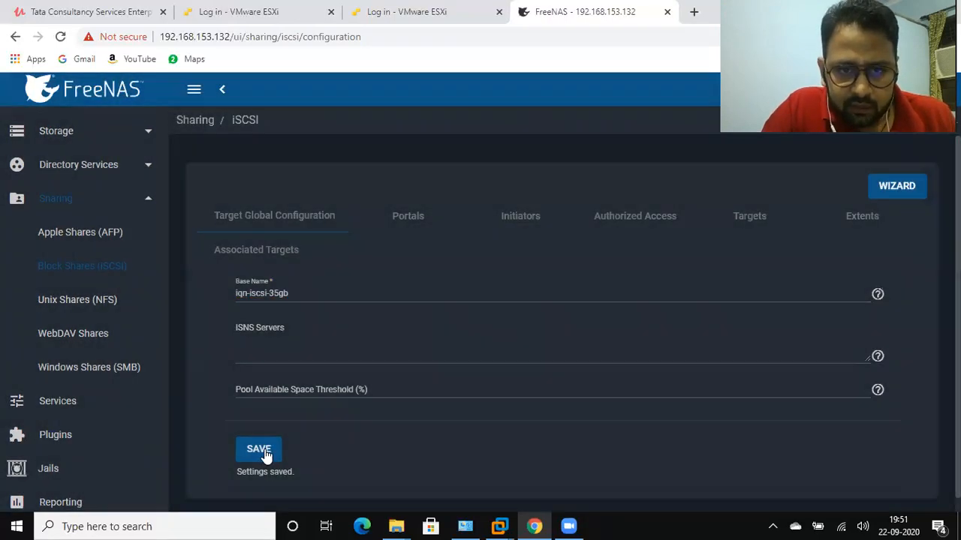
Open iSCSI portal group 1 for editing, review its address and authentication settings, and save it
left_click(417, 225)
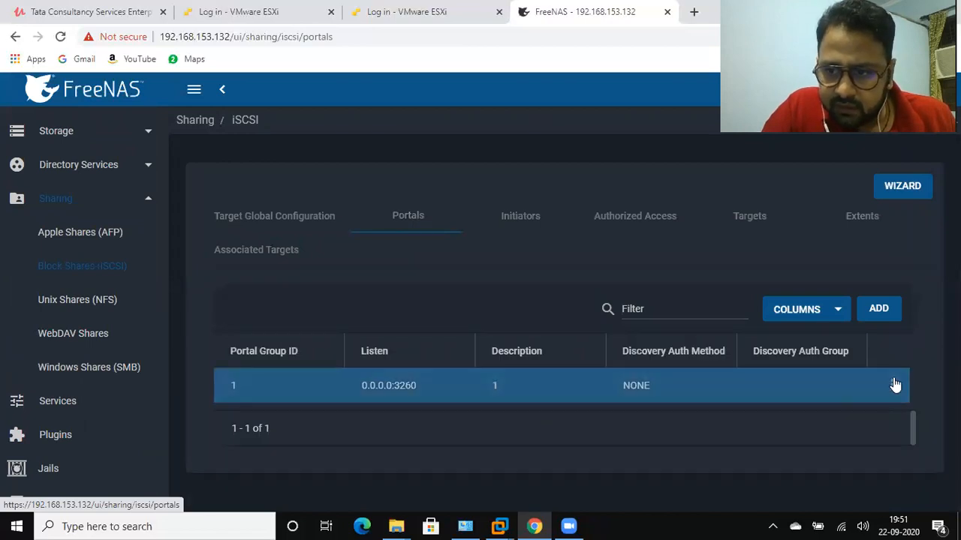
left_click(893, 384)
left_click(843, 411)
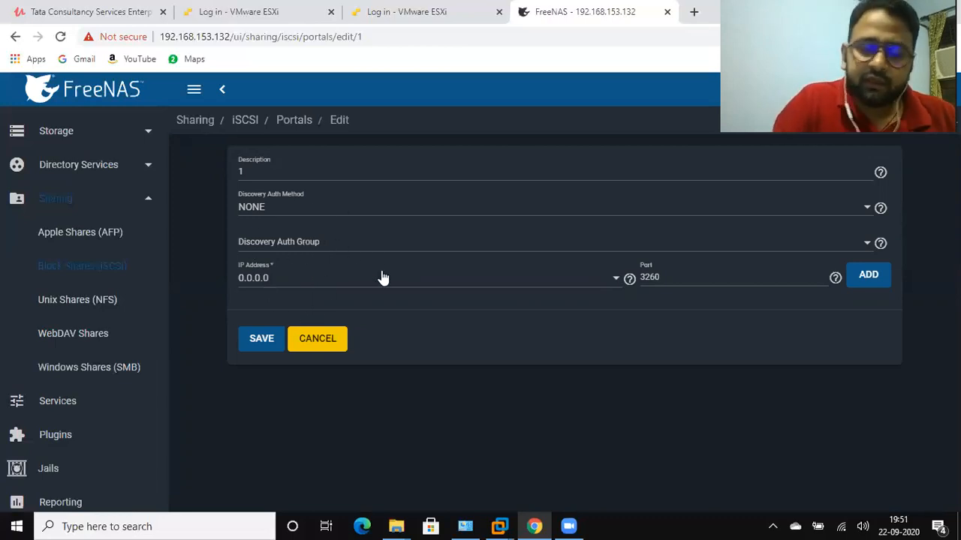
left_click(262, 344)
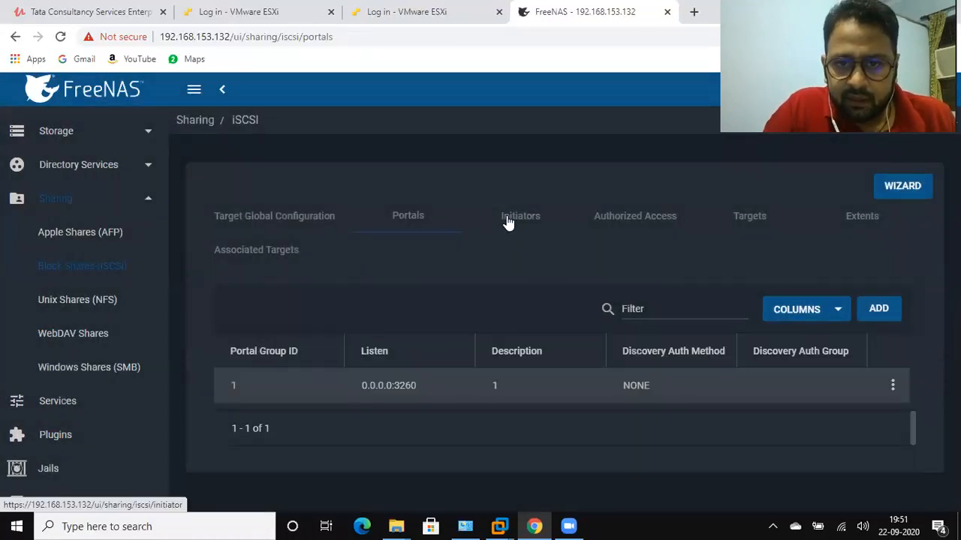
Examine the settings of iSCSI initiator group 1, leave them without saving, and open the authorized access list
left_click(508, 220)
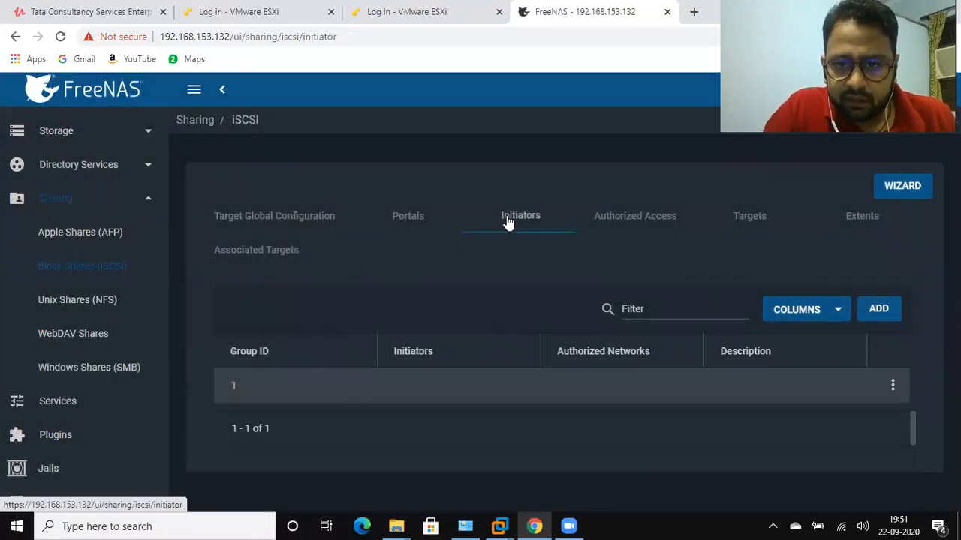
left_click(893, 387)
left_click(859, 408)
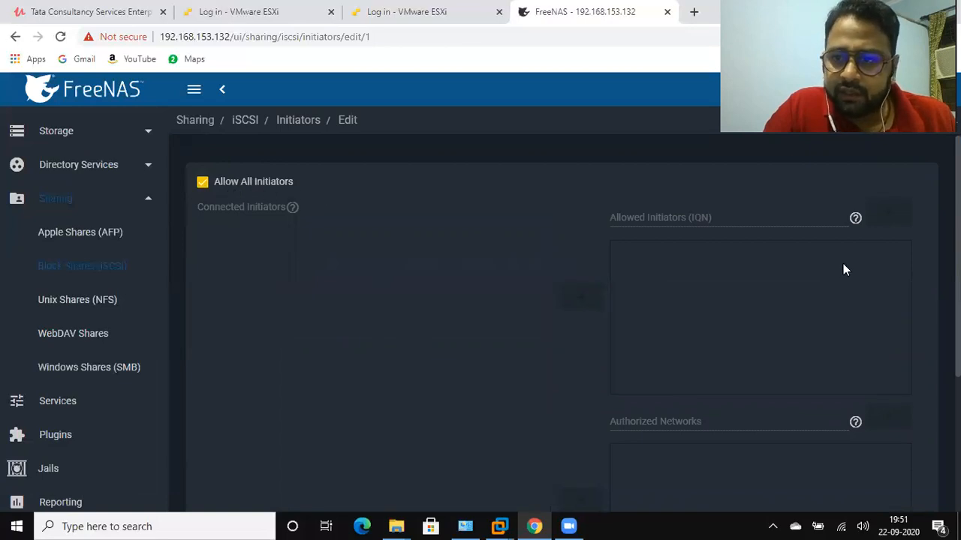
scroll(556, 323, "down", 3)
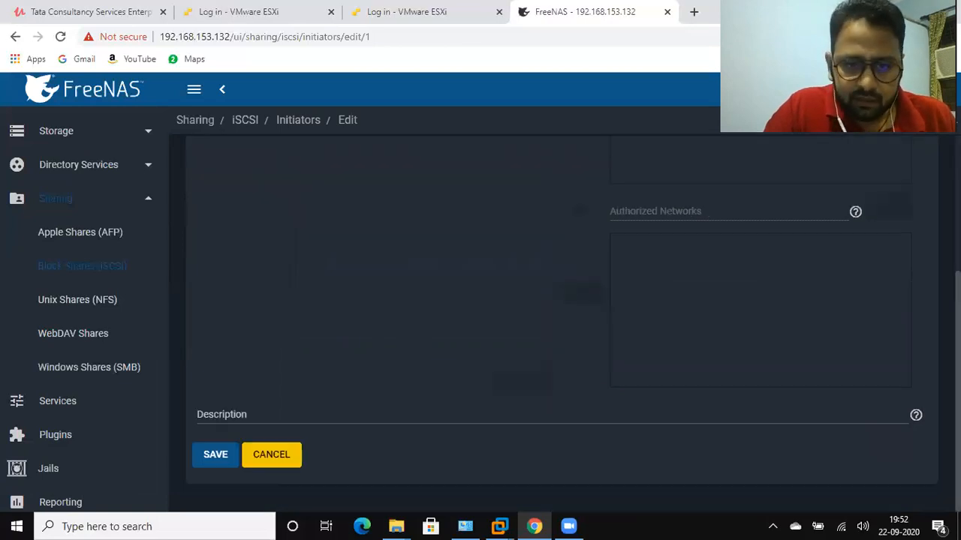
left_click(271, 458)
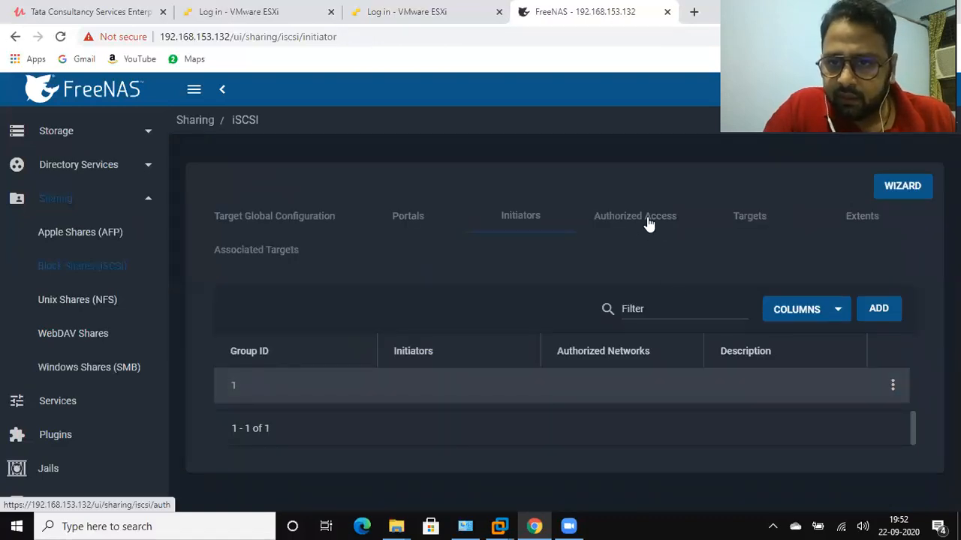
left_click(648, 224)
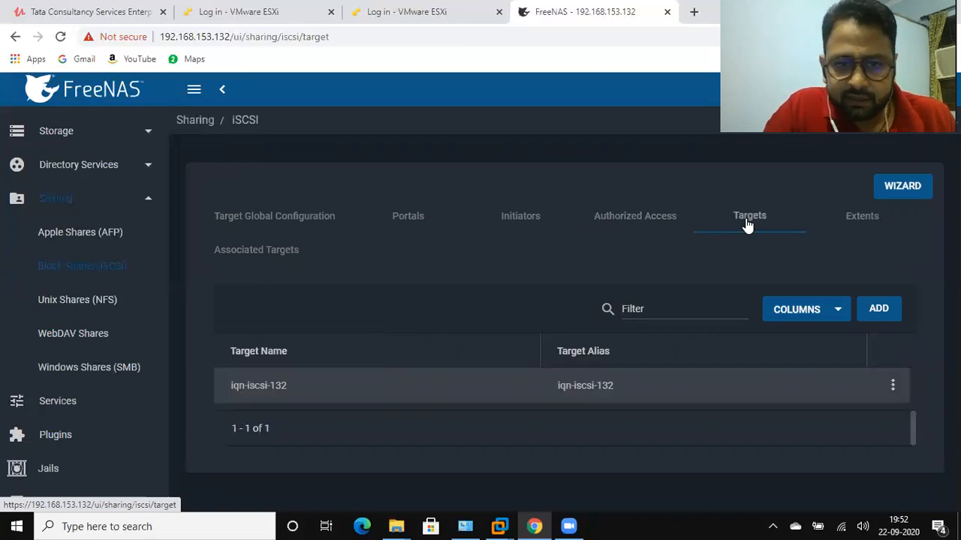
Open the iSCSI target iqn-iscsi-132 for editing, review its portal group and authentication settings, and save it
left_click(892, 386)
left_click(844, 416)
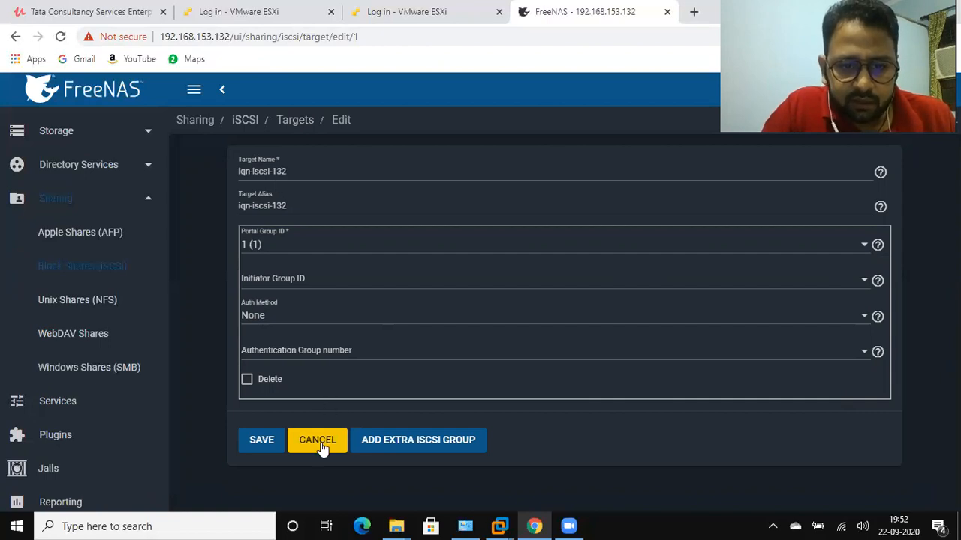
left_click(262, 439)
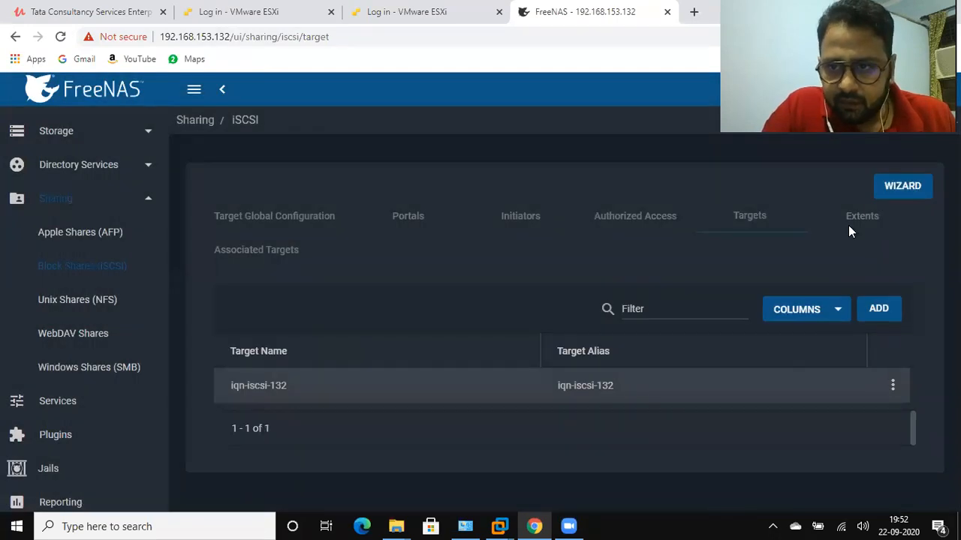
Start a new iSCSI extent and name it LUN01
left_click(871, 220)
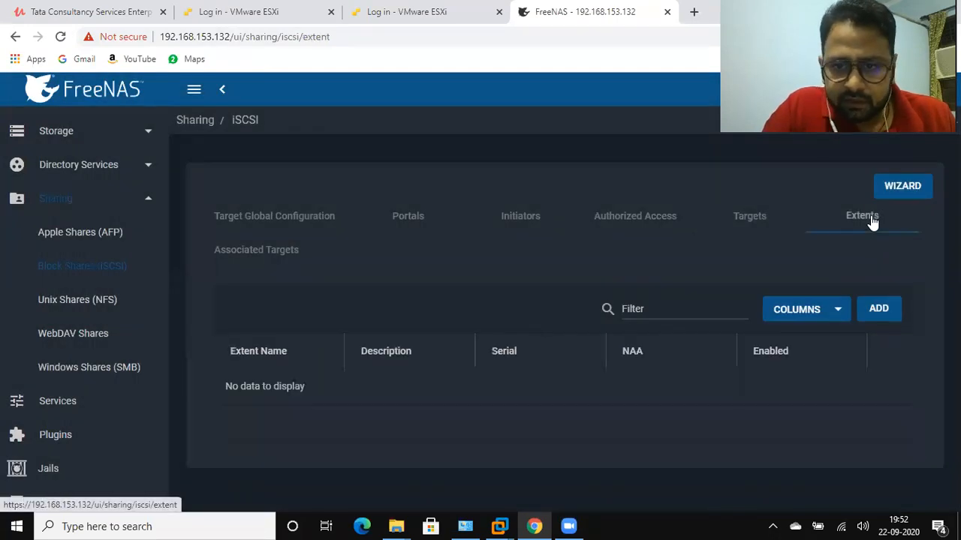
left_click(880, 312)
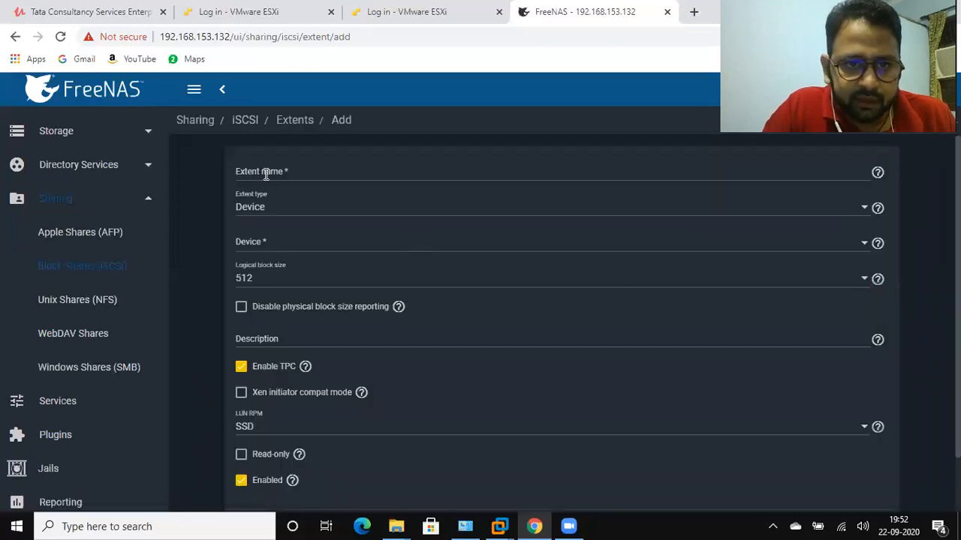
left_click(269, 174)
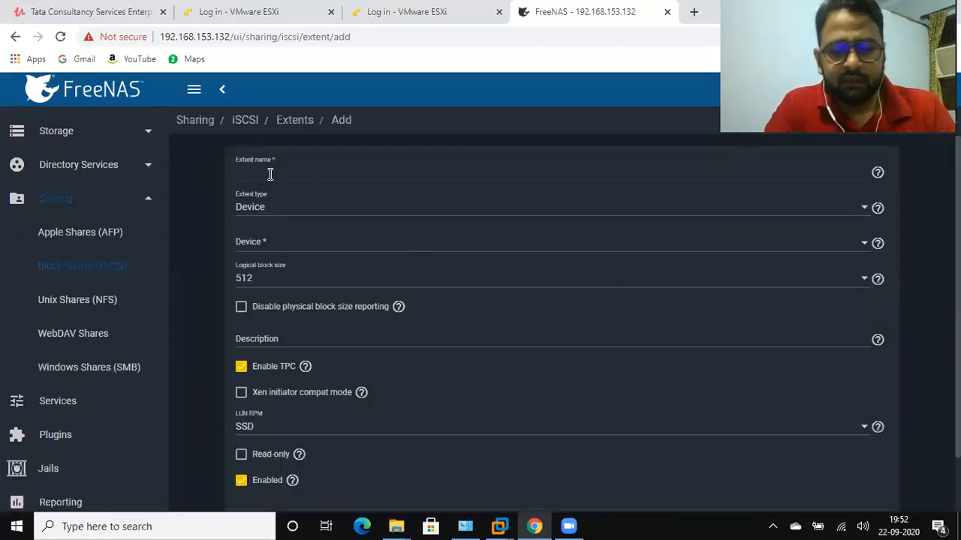
type("S")
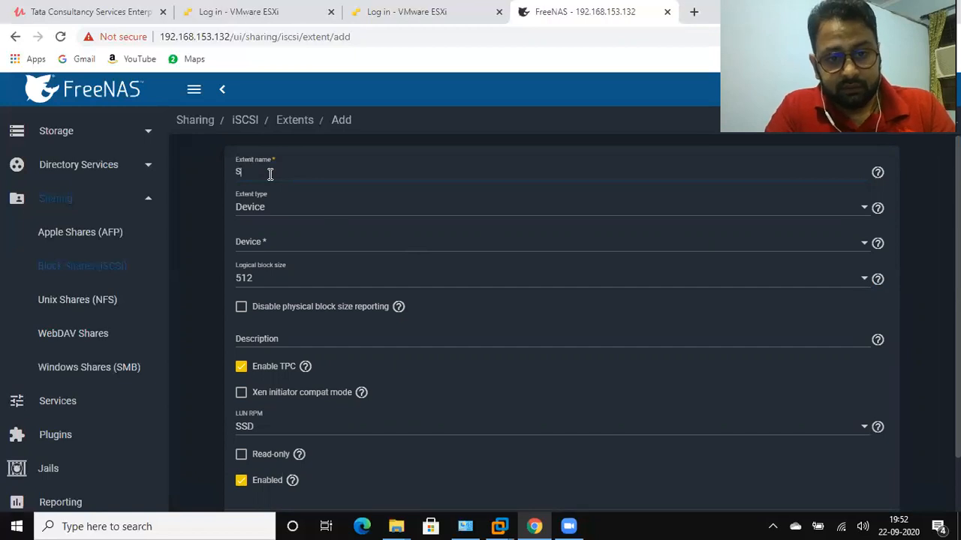
type("har")
key("BackSpace")
key("BackSpace")
key("BackSpace")
key("BackSpace")
type("LUN01")
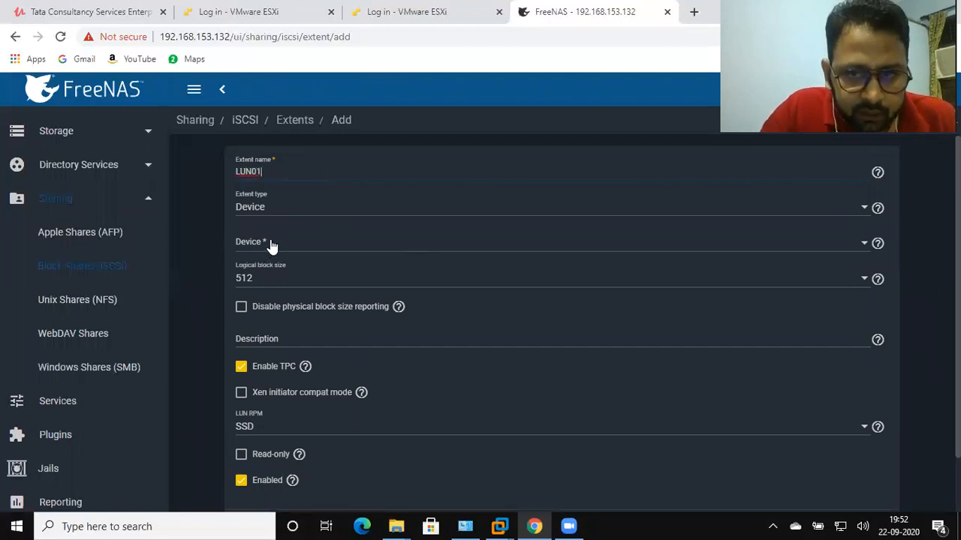
Choose Datastore1/LUN01 (35.0G) as the extent's device and save the extent
left_click(272, 245)
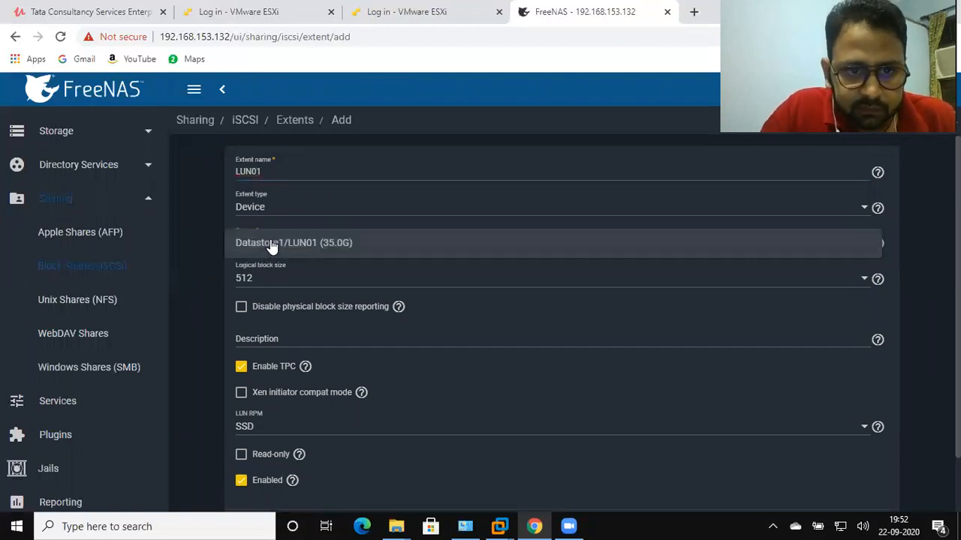
left_click(313, 251)
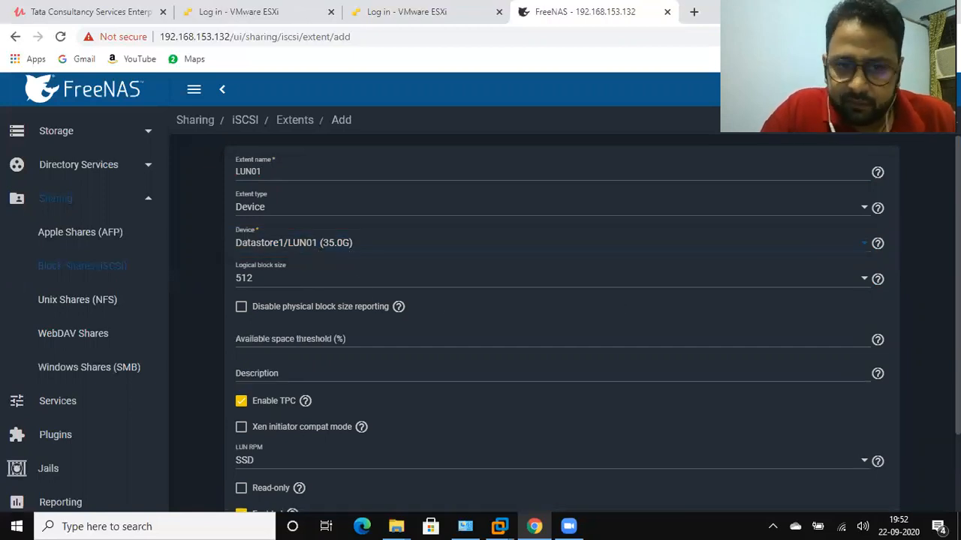
scroll(561, 322, "down", 3)
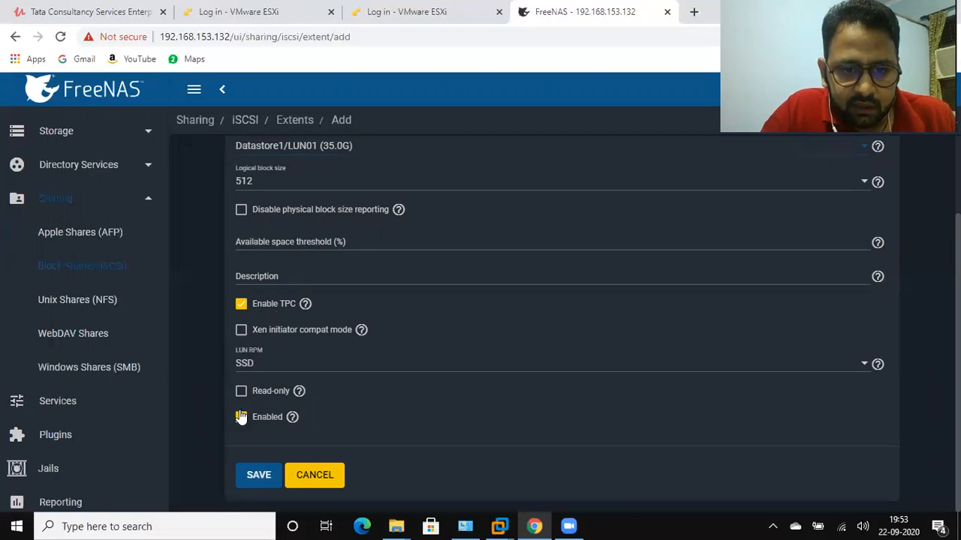
left_click(255, 476)
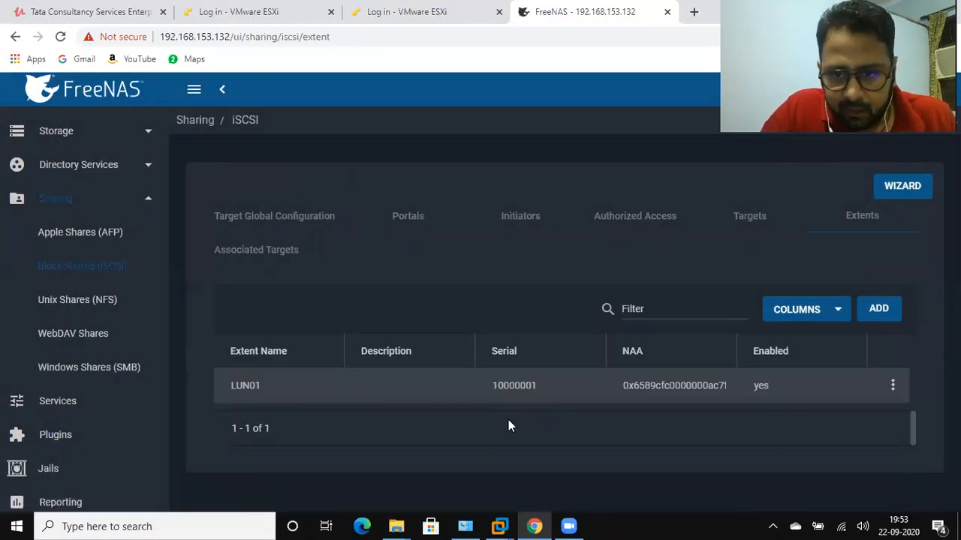
Add an associated target linking target iqn-iscsi-132 to extent LUN01, leaving the LUN ID blank, and save it
left_click(240, 256)
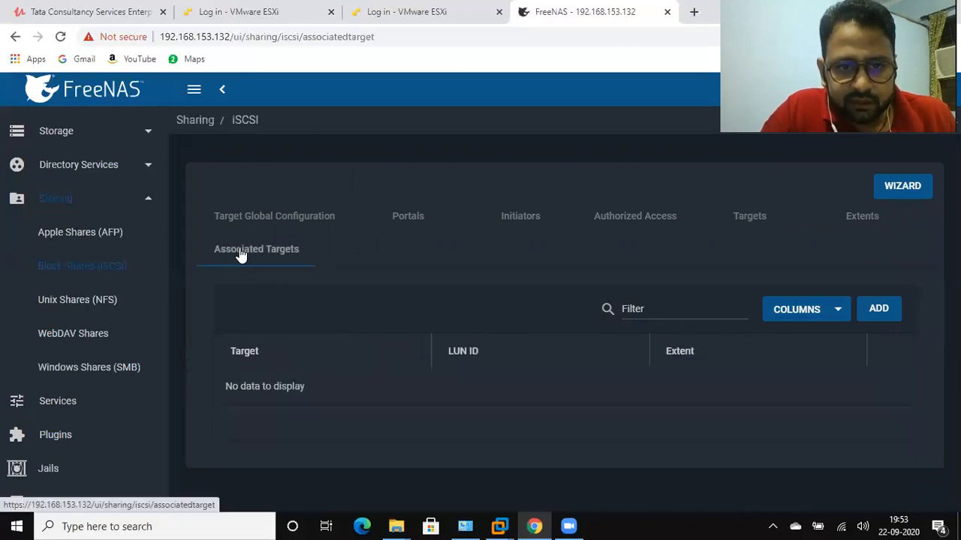
left_click(879, 310)
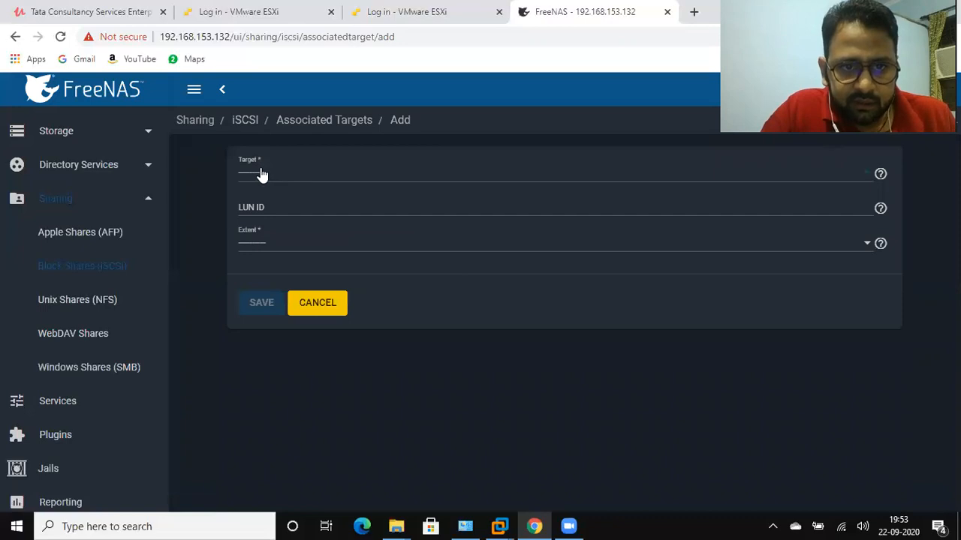
left_click(260, 175)
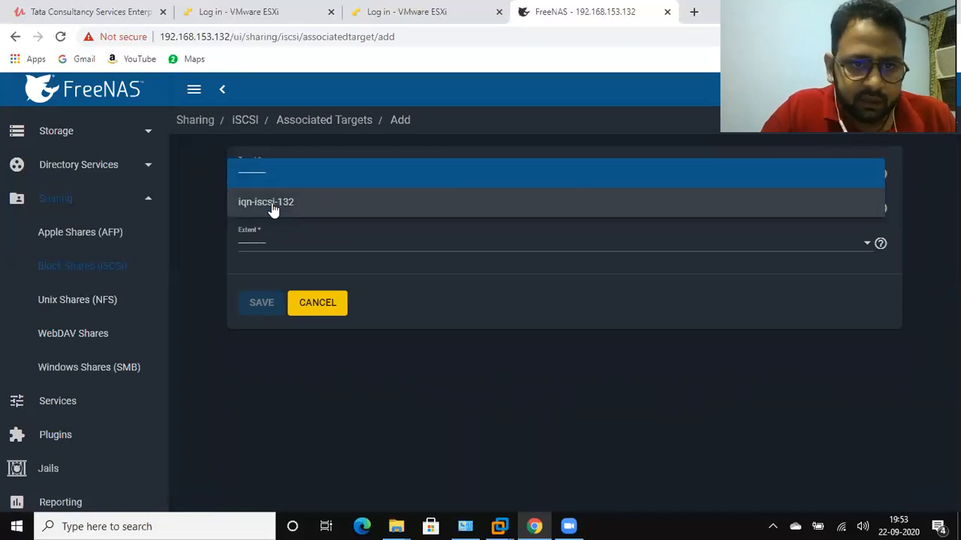
left_click(272, 204)
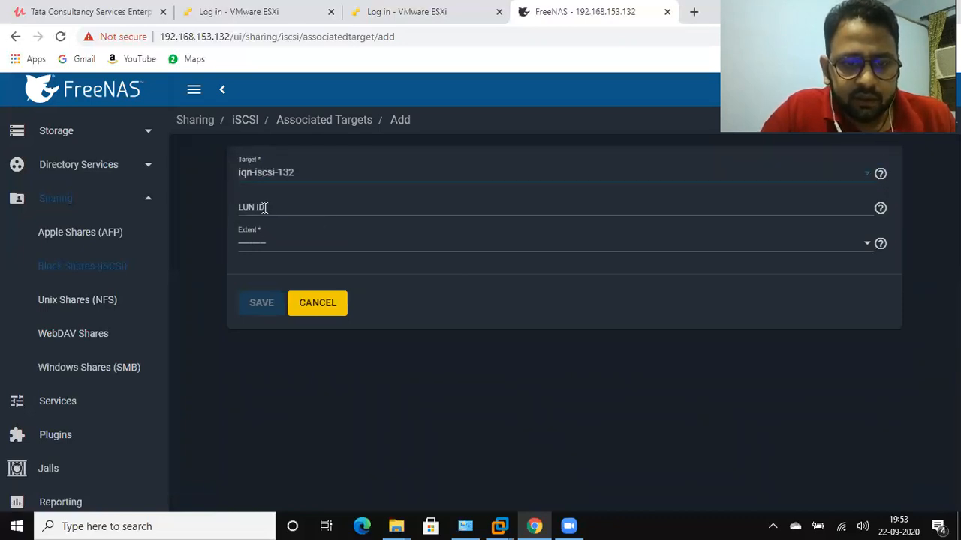
left_click(255, 248)
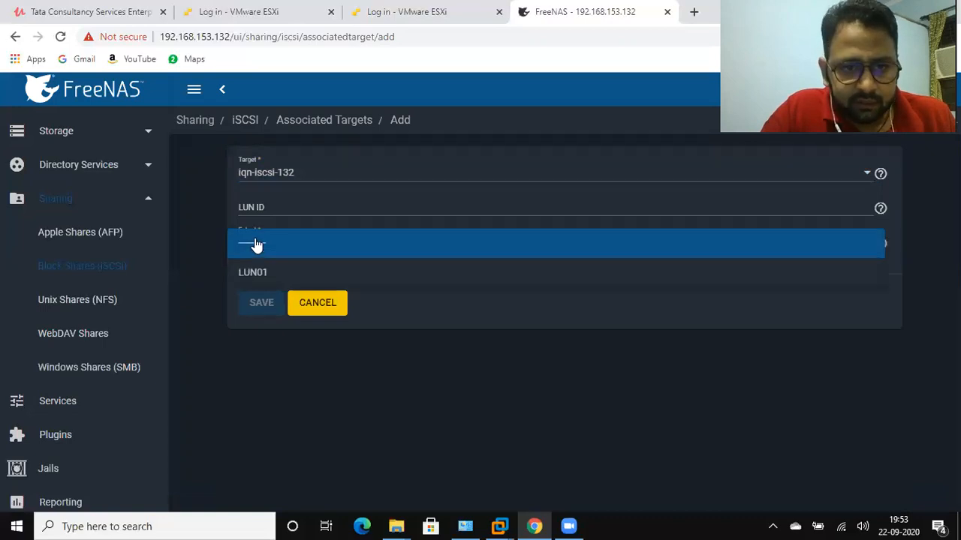
left_click(518, 314)
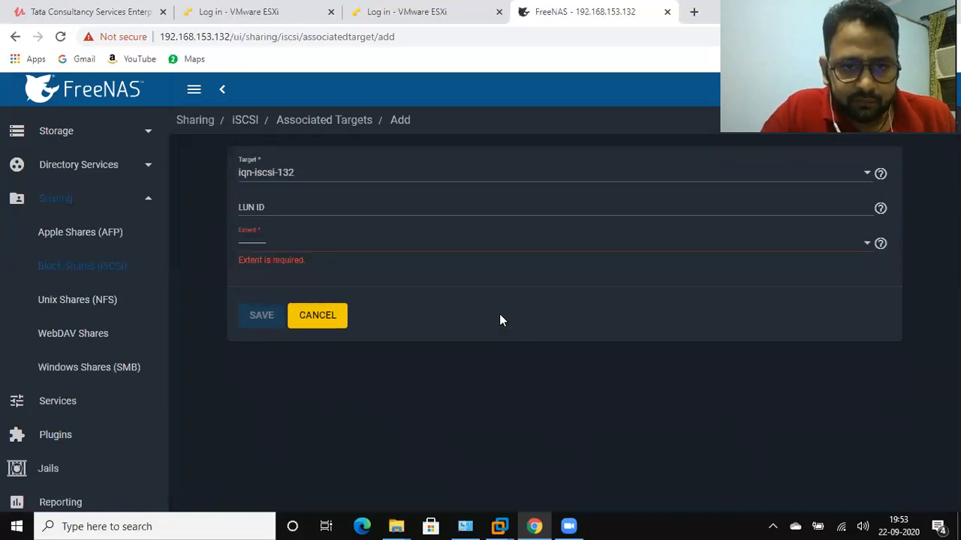
left_click(252, 242)
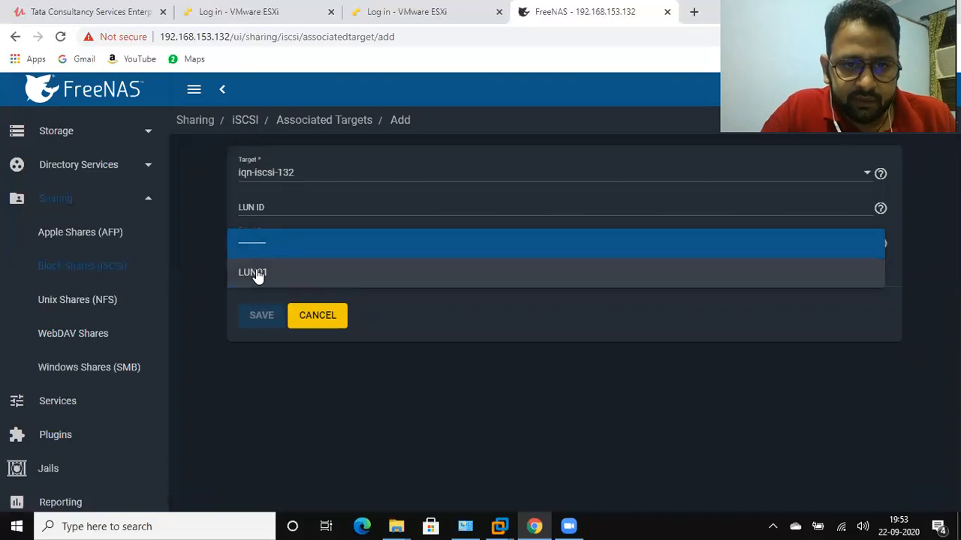
left_click(256, 273)
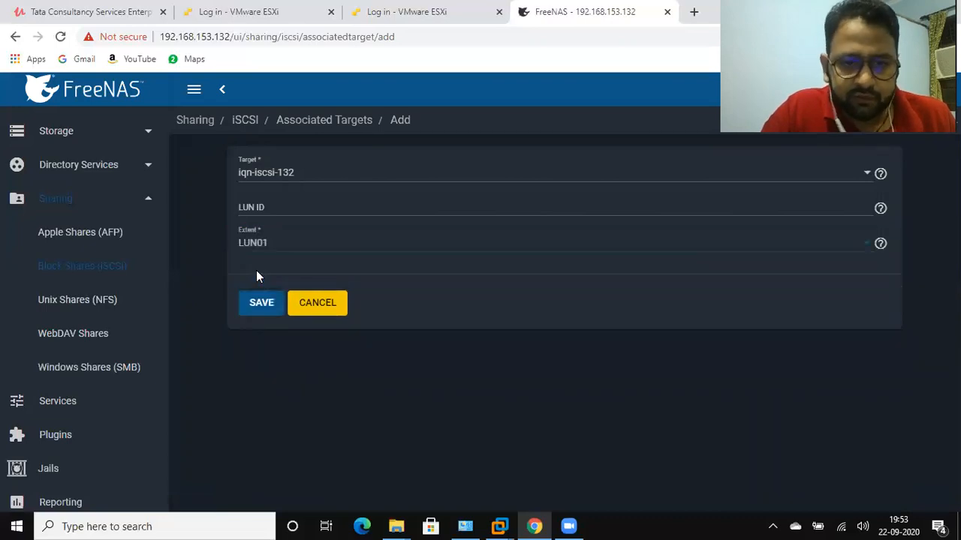
left_click(259, 303)
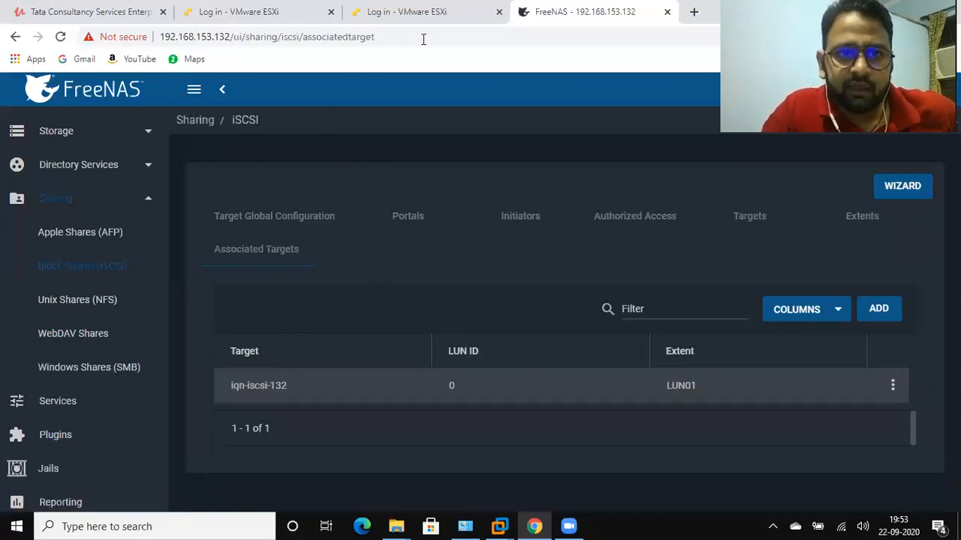
Switch to the VMware ESXi host at 192.168.153.129 and log in as root with the account password
key("ctrl+2")
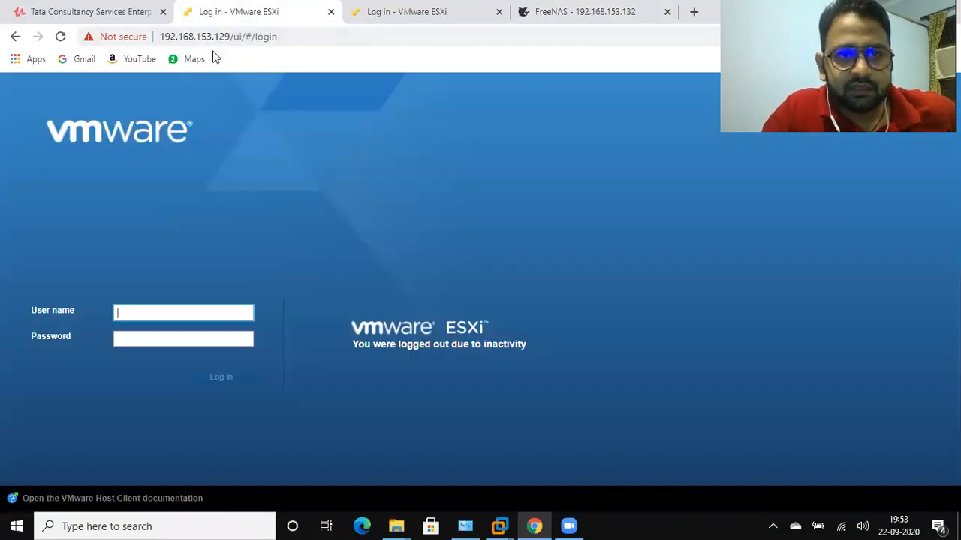
left_click(136, 310)
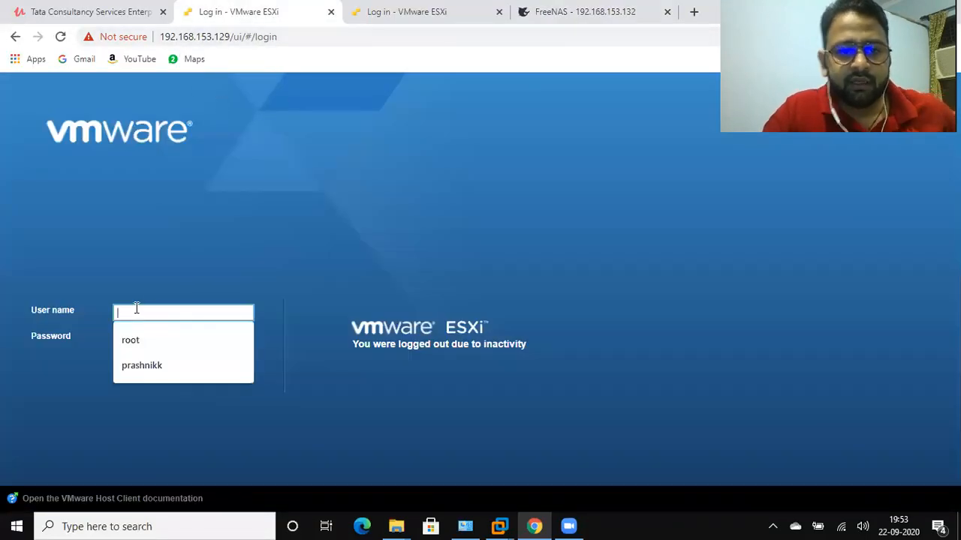
type("r")
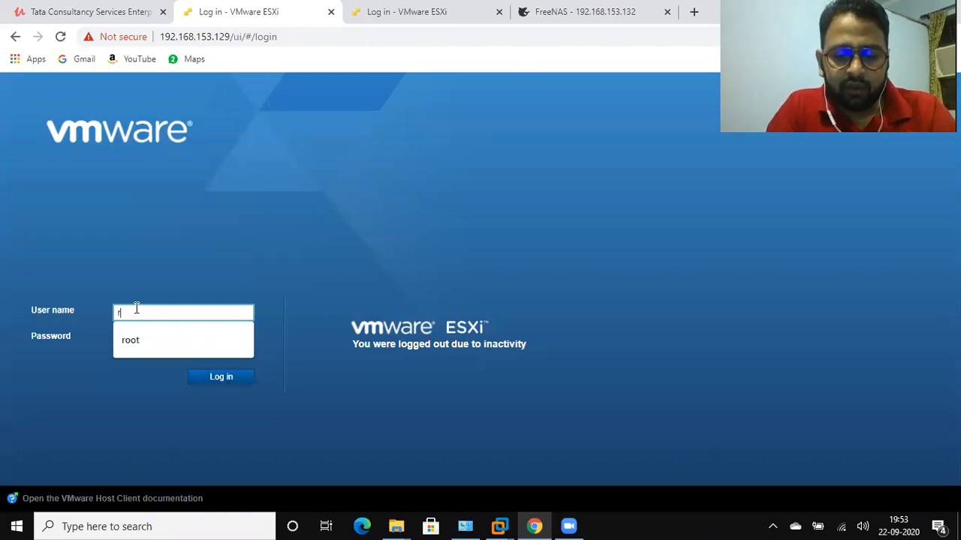
type("oot")
key("Tab")
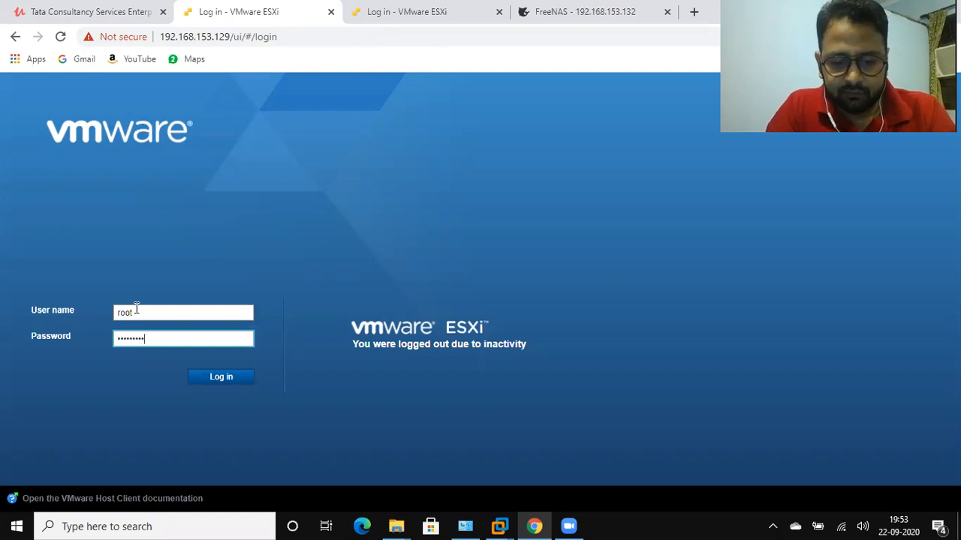
key("Return")
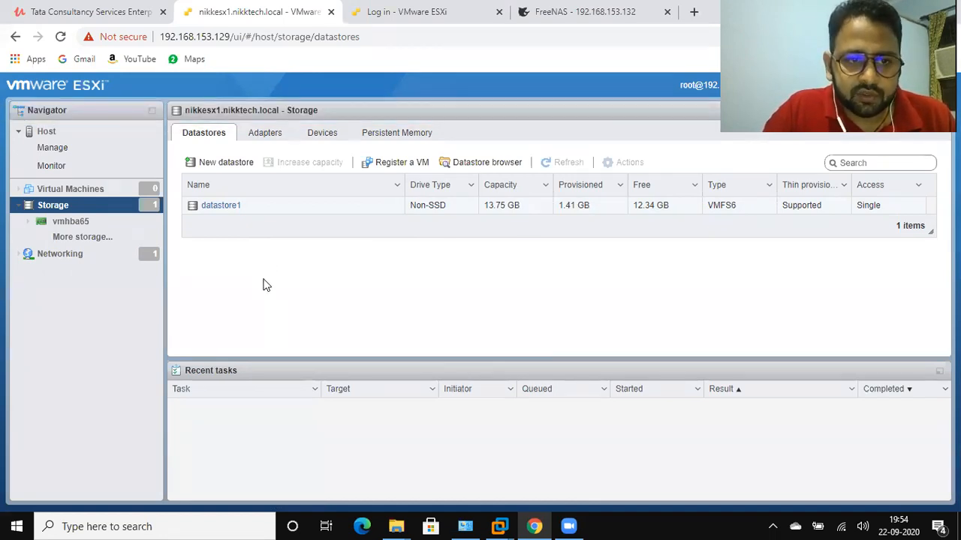
right_click(79, 207)
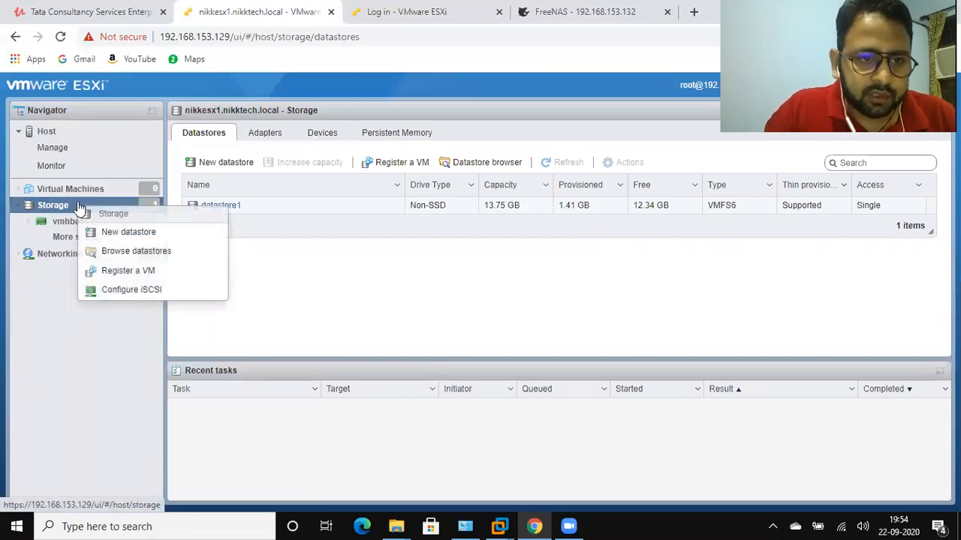
left_click(128, 235)
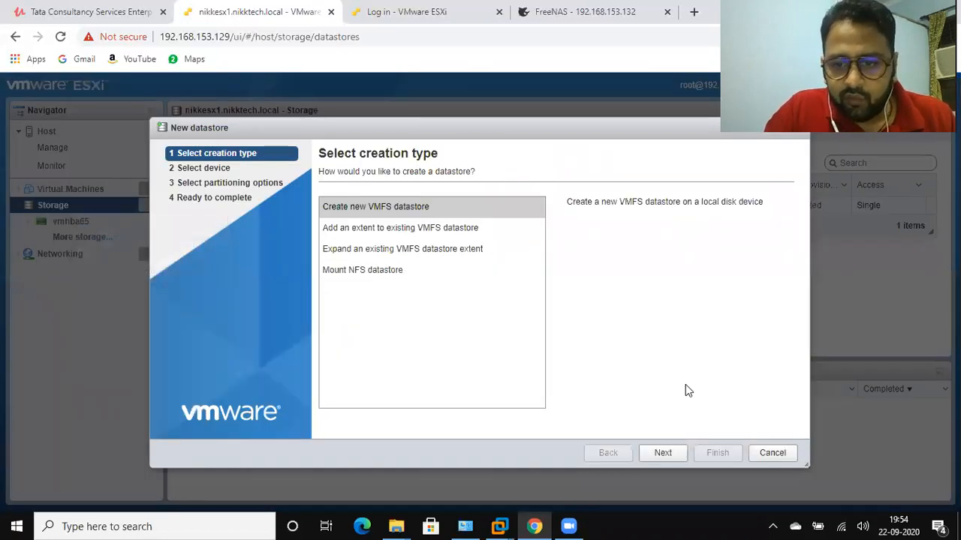
right_click(664, 455)
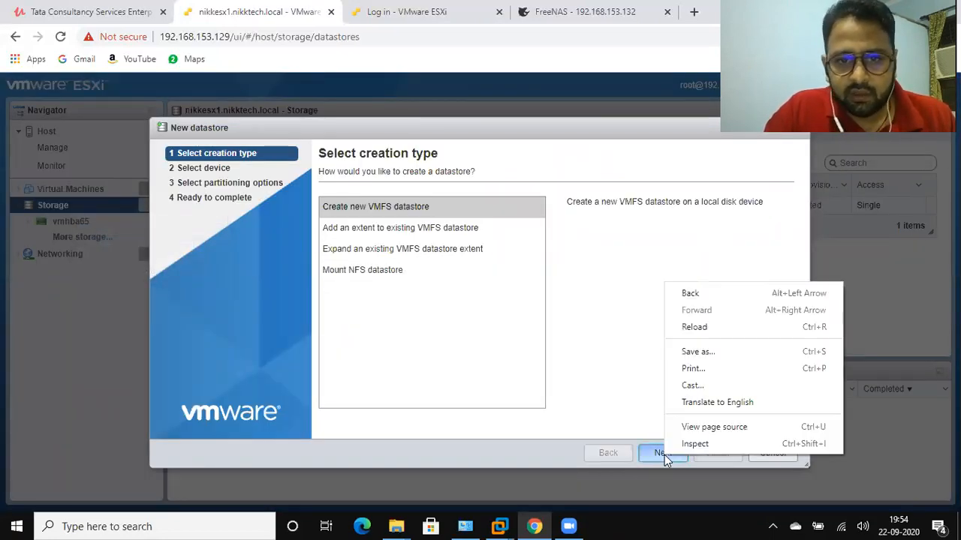
left_click(650, 455)
left_click(651, 456)
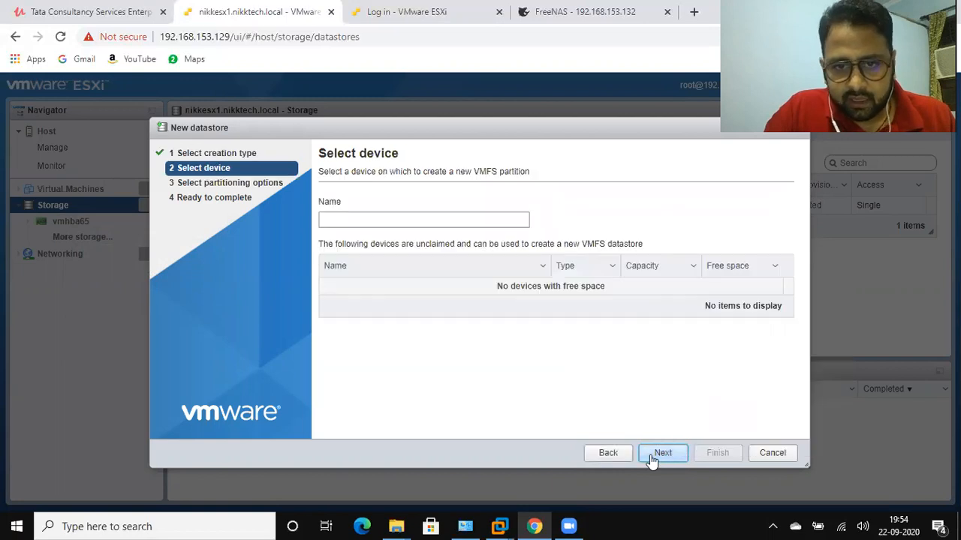
left_click(332, 222)
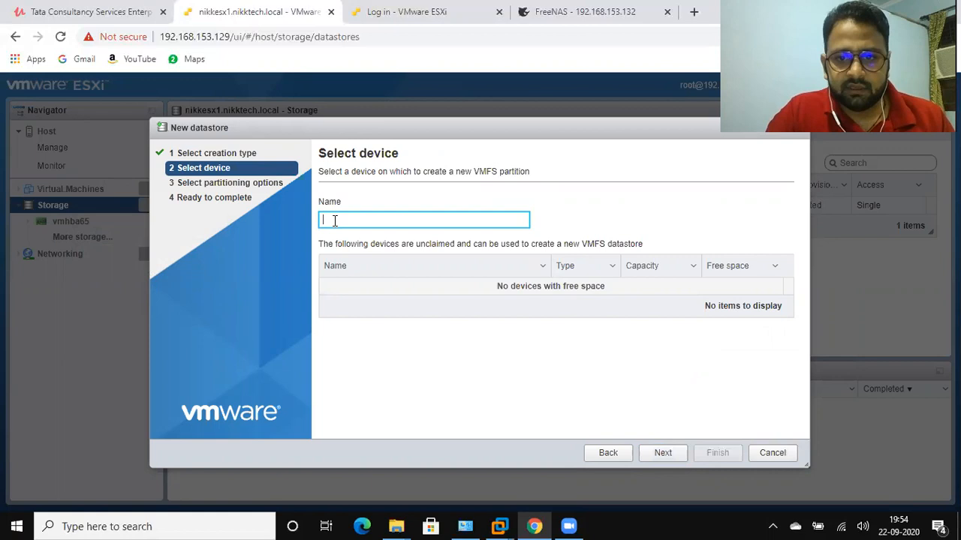
type("LUN01")
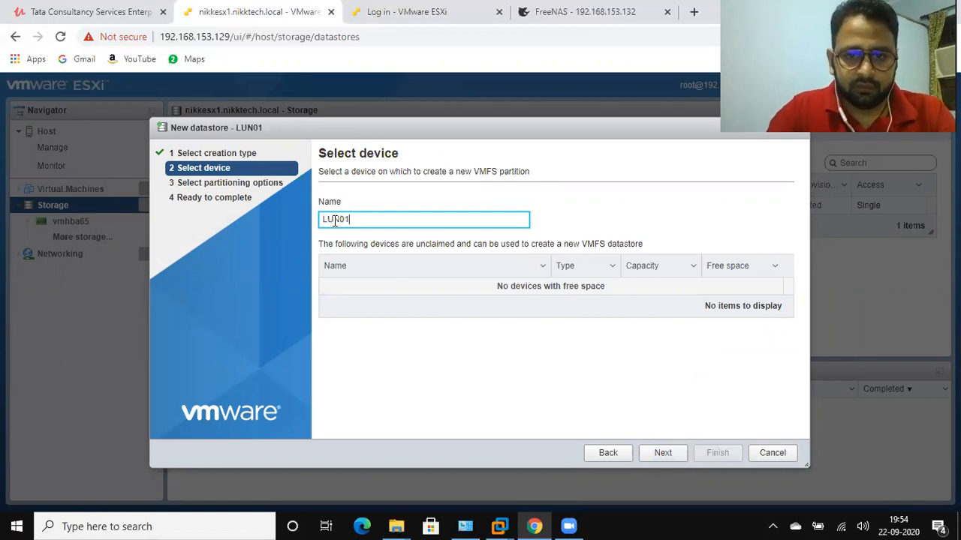
left_click(662, 455)
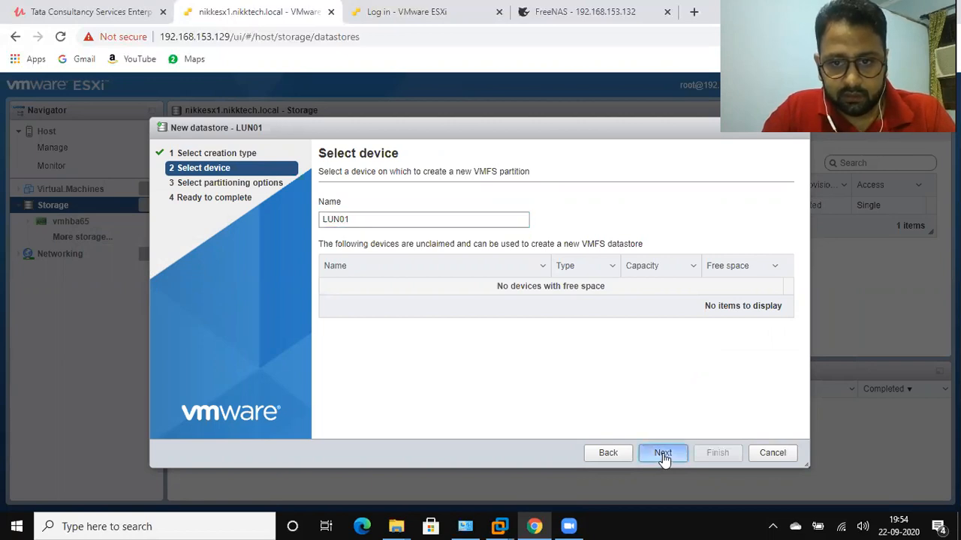
left_click(608, 455)
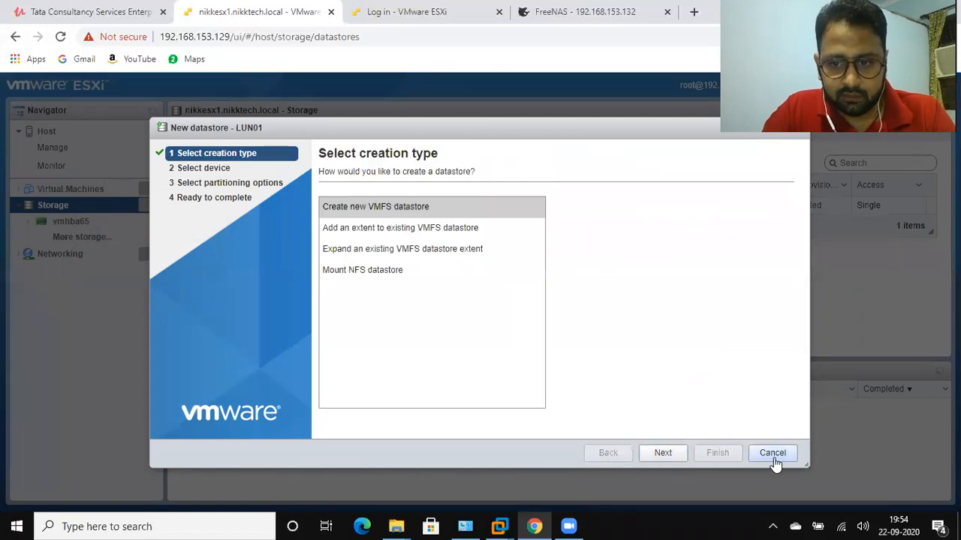
left_click(772, 455)
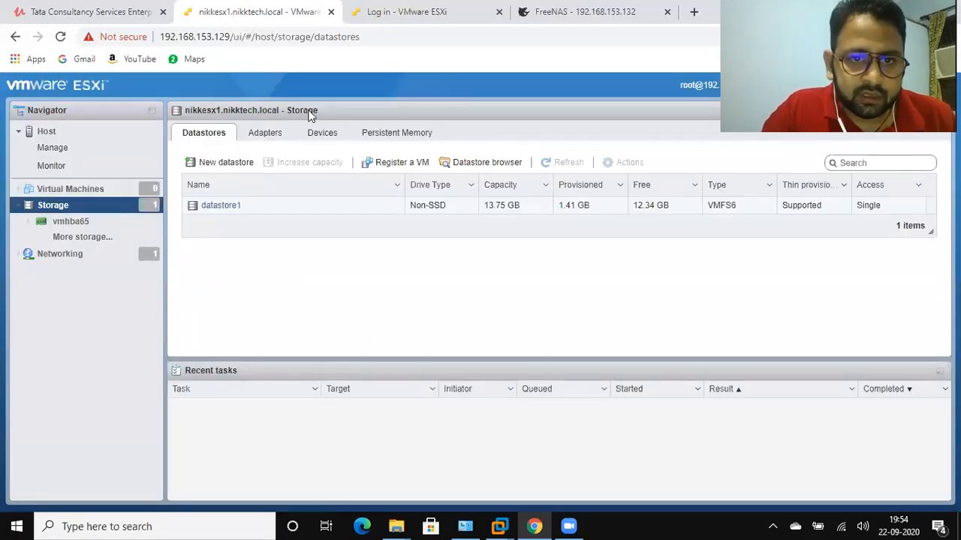
Rescan the ESXi host's storage adapters and check the list of storage devices
left_click(319, 135)
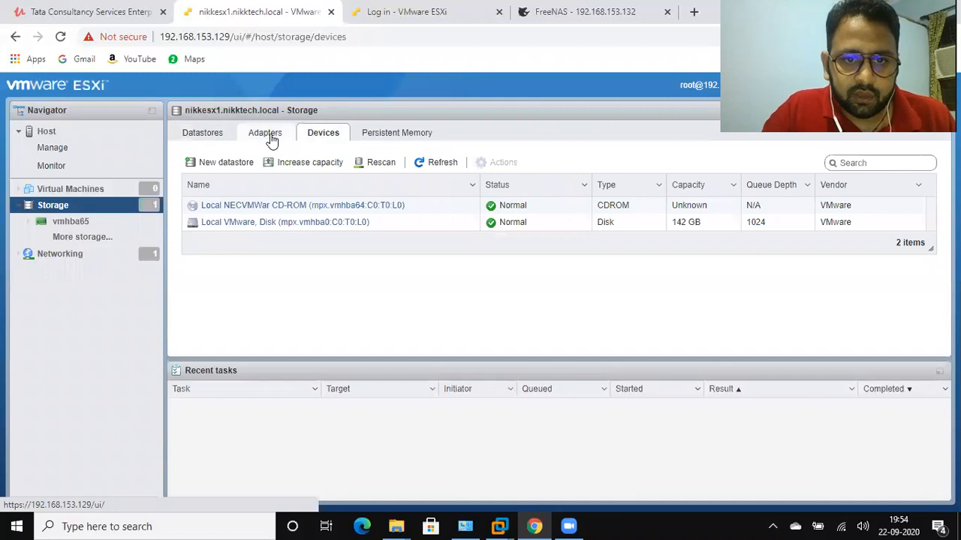
left_click(266, 135)
left_click(381, 163)
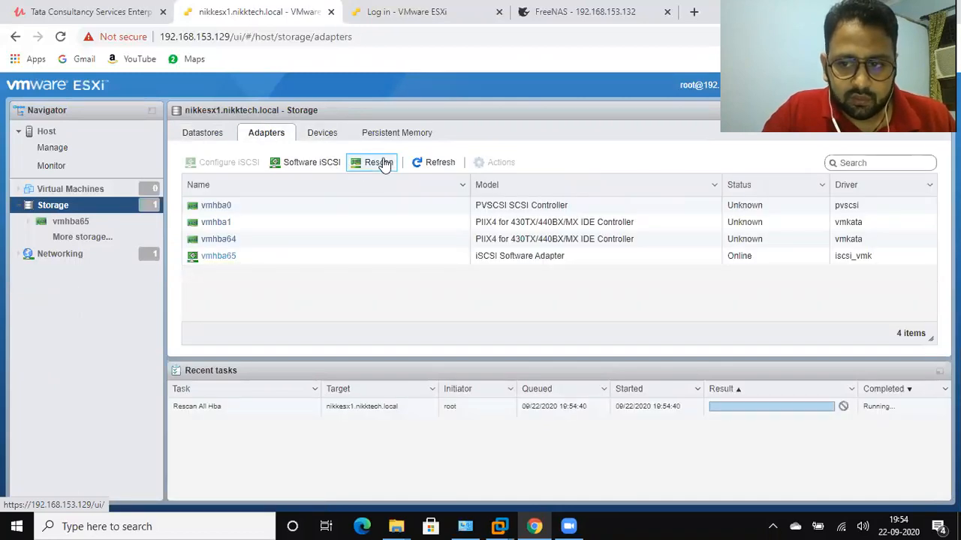
left_click(319, 137)
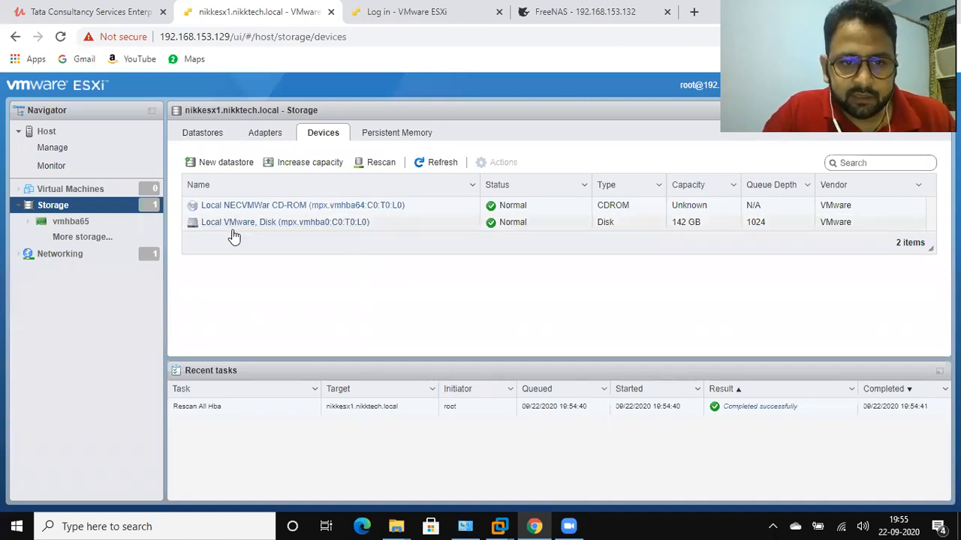
Start a new VMFS datastore named LUN01 on the 35 GB FreeNAS iSCSI disk
right_click(66, 207)
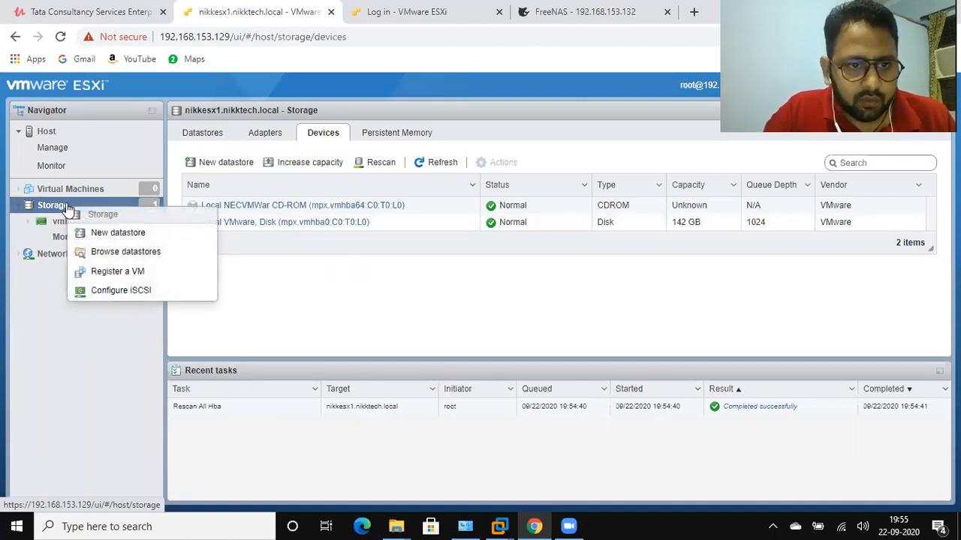
left_click(107, 235)
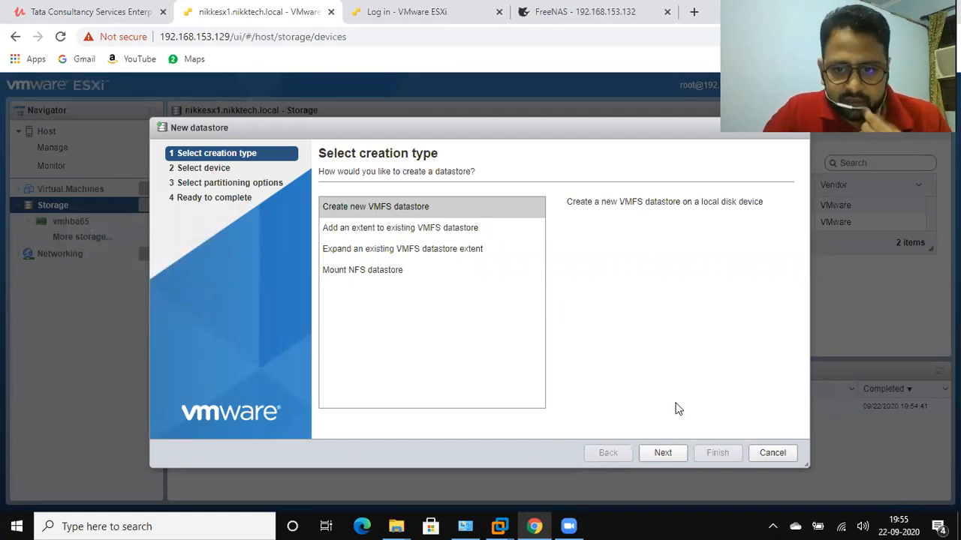
left_click(663, 453)
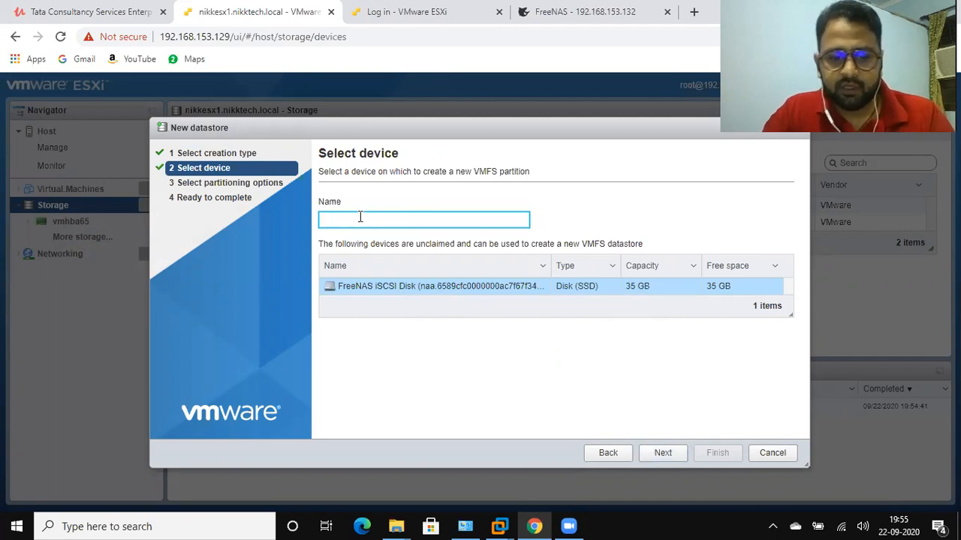
type("LUN")
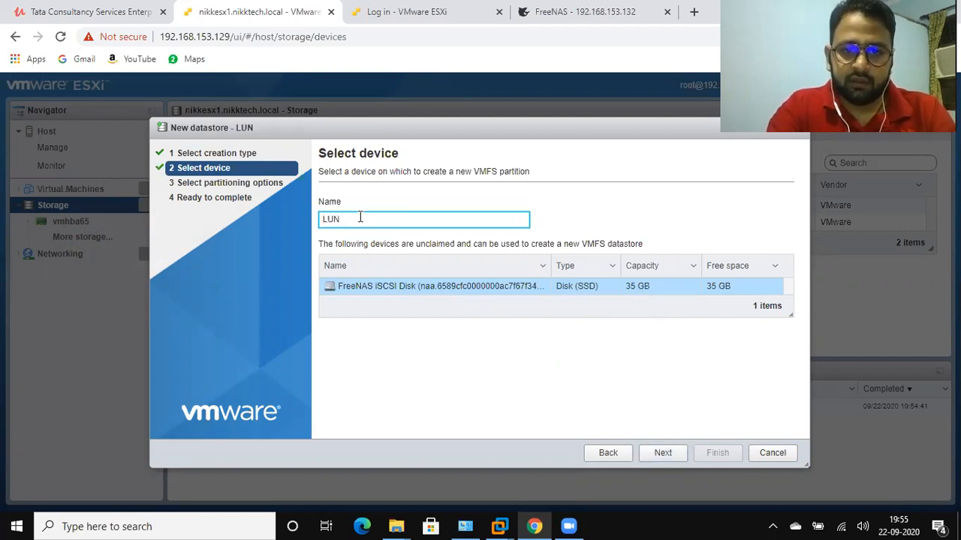
type("01")
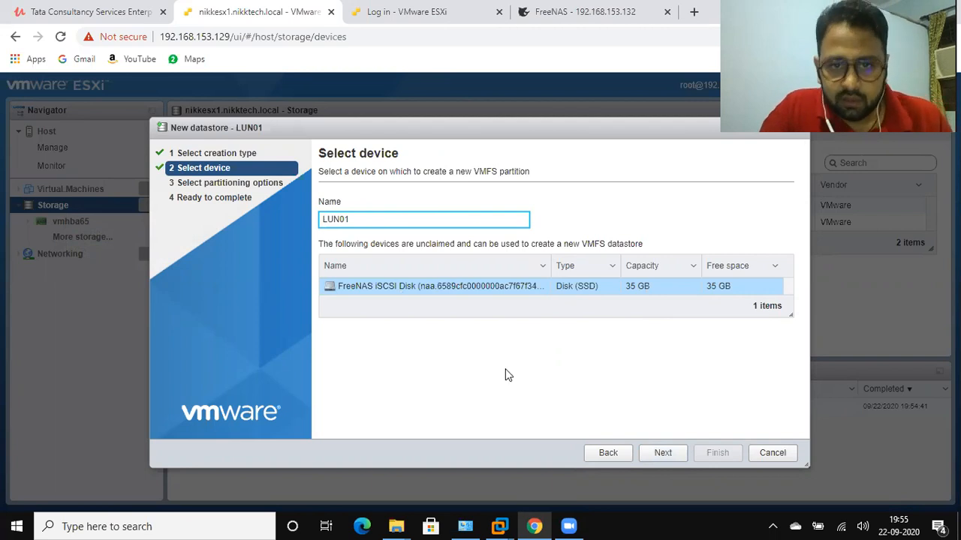
left_click(663, 454)
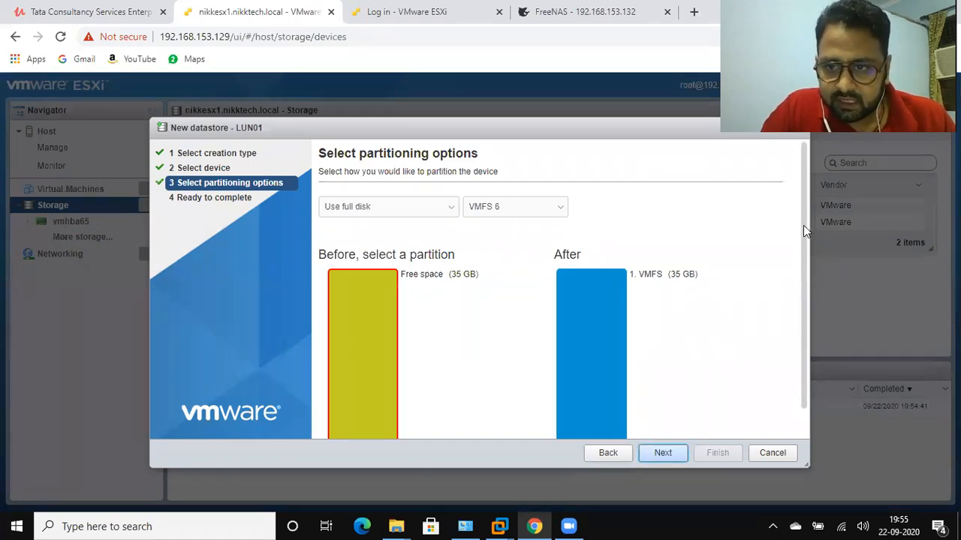
Create the datastore using the full disk with VMFS 6, accept erasing the disk, and check the datastore list
left_click_drag(802, 238, 803, 335)
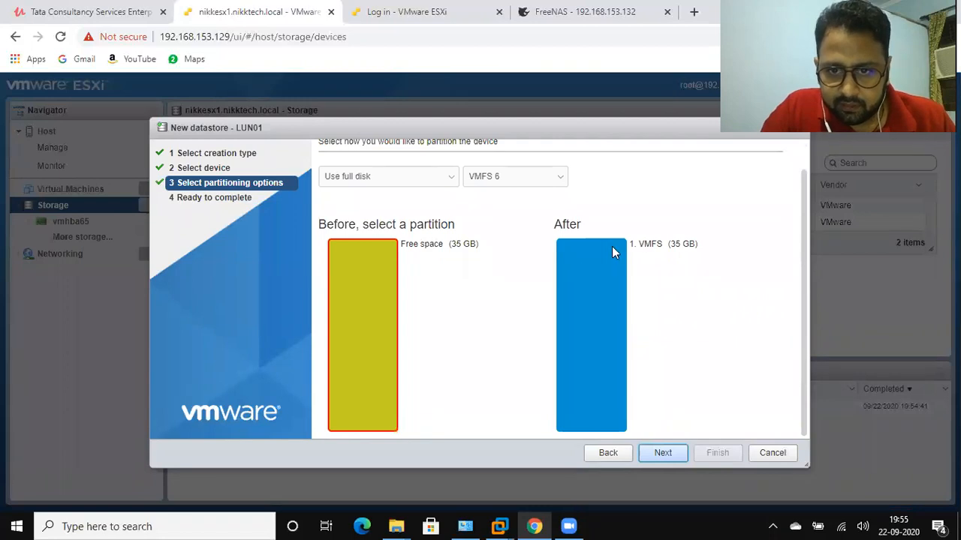
left_click(664, 454)
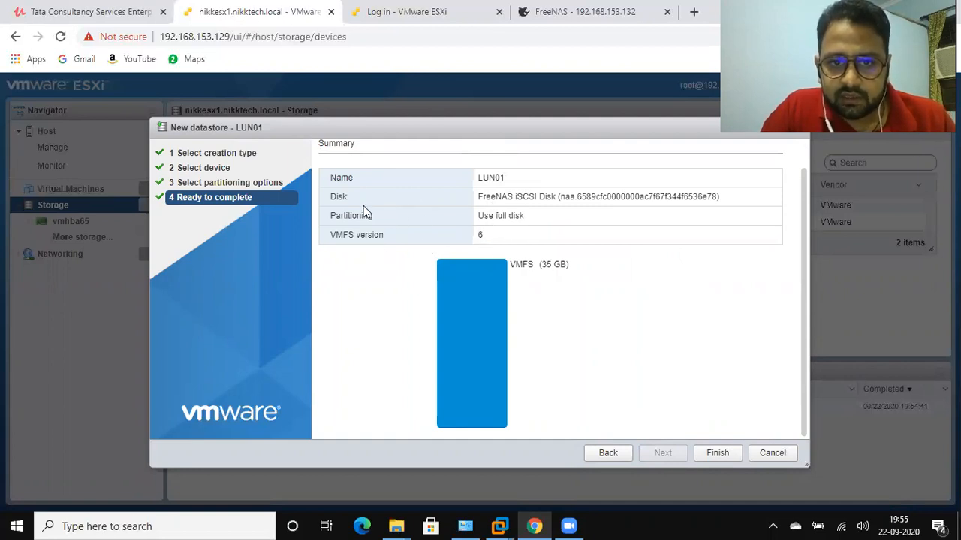
left_click(719, 454)
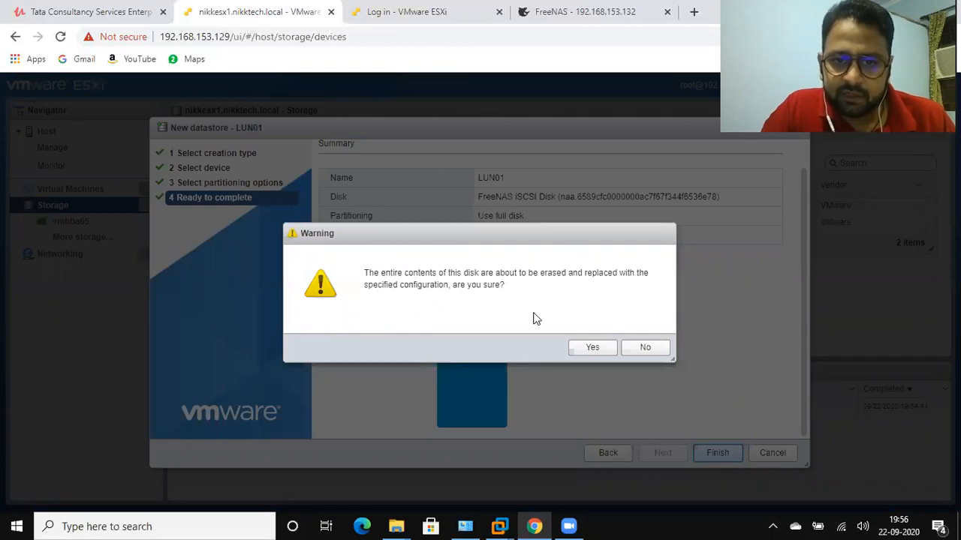
left_click(598, 351)
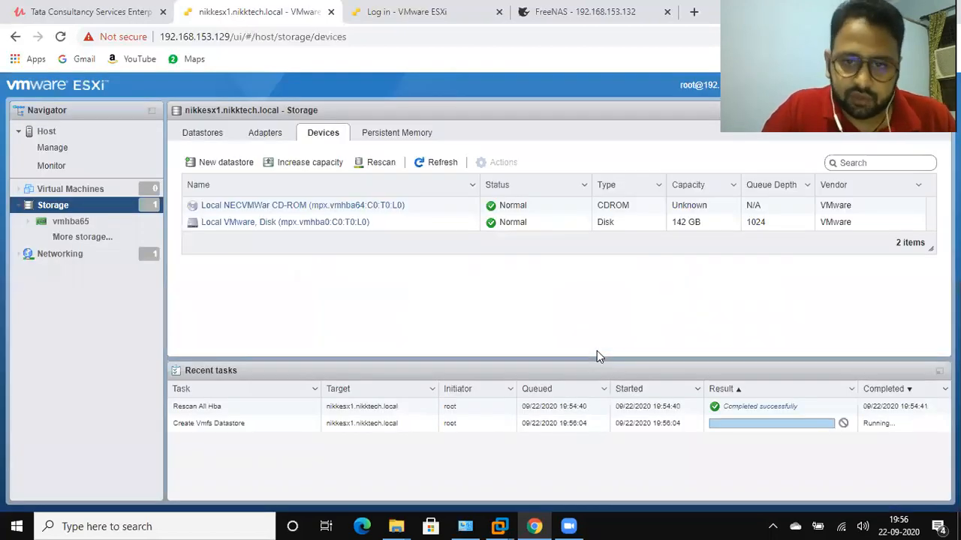
left_click(274, 138)
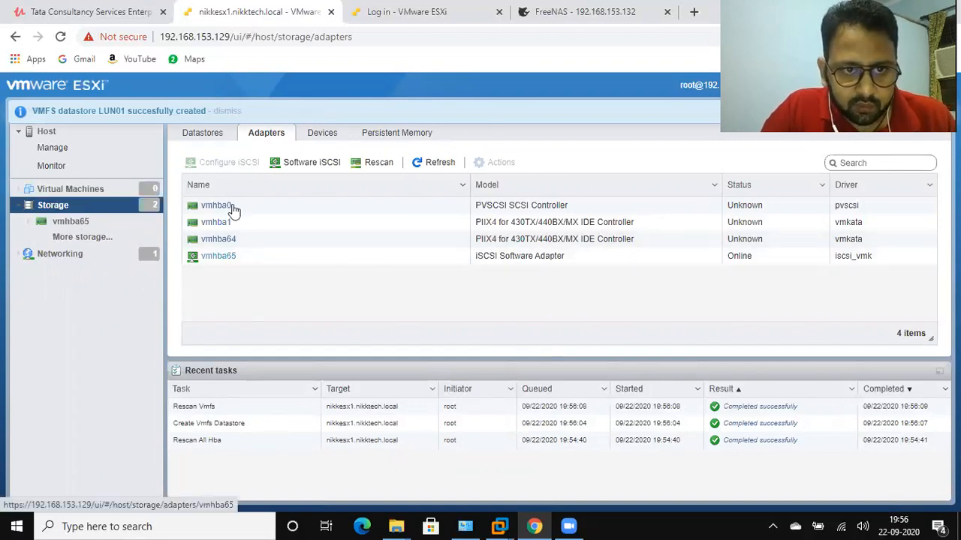
left_click(196, 141)
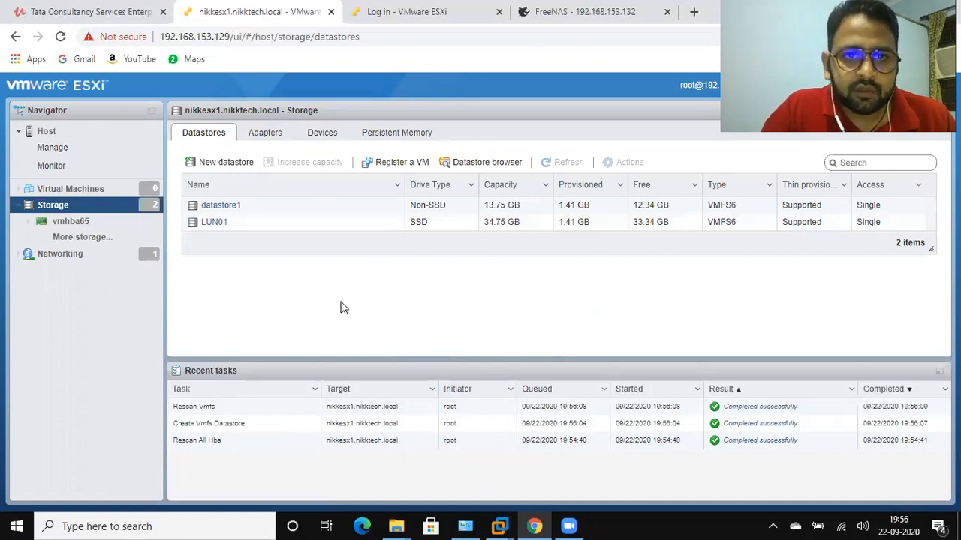
Switch to the second VMware ESXi host at 192.168.153.130 and log in as root with the account password
left_click(376, 29)
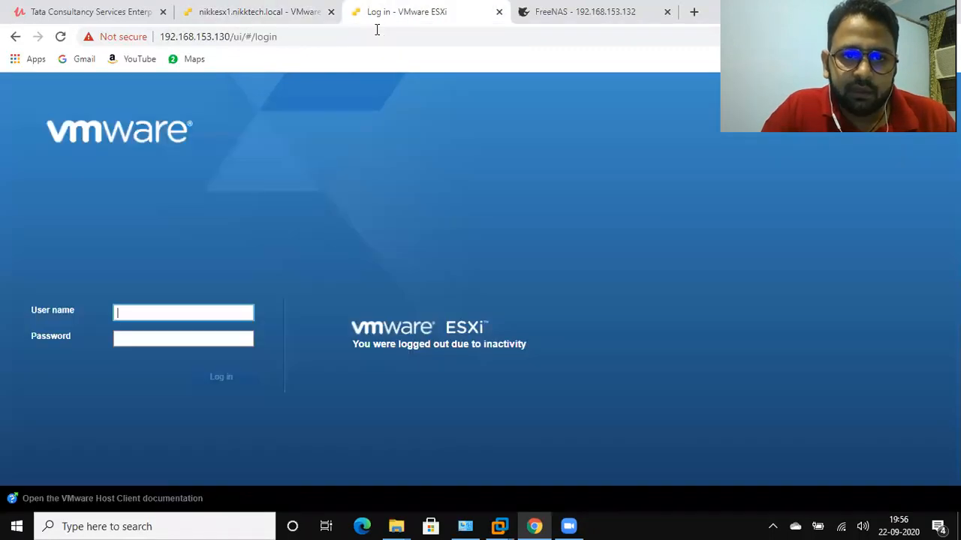
left_click(158, 307)
type("root")
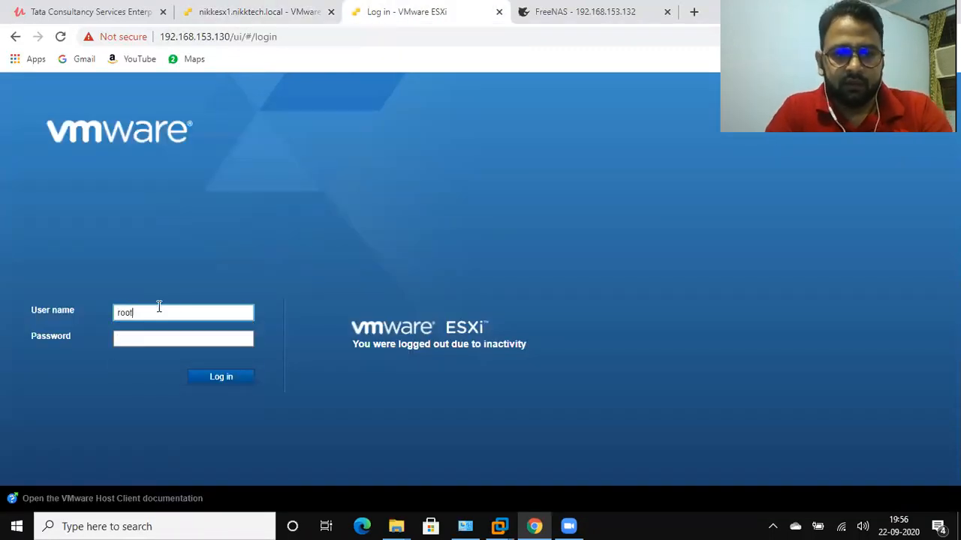
key("Tab")
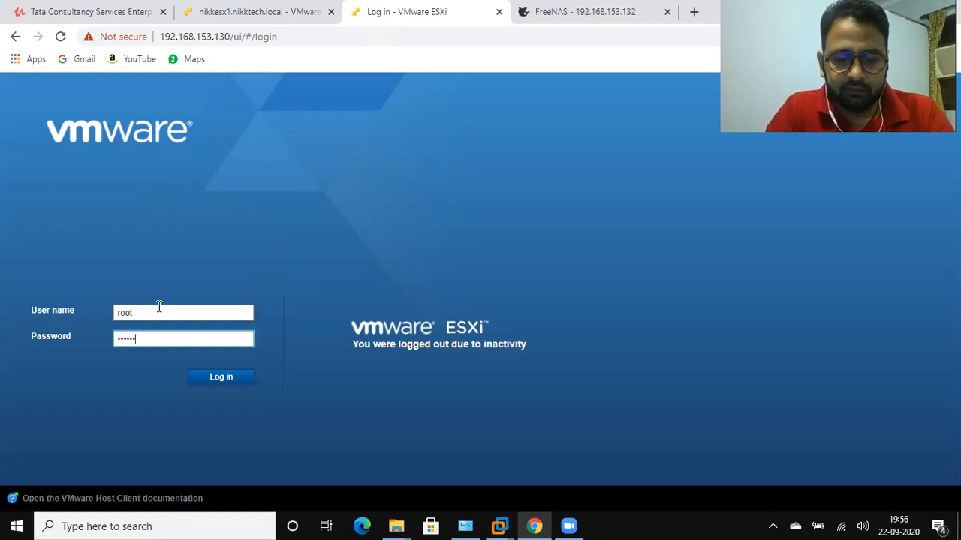
key("Return")
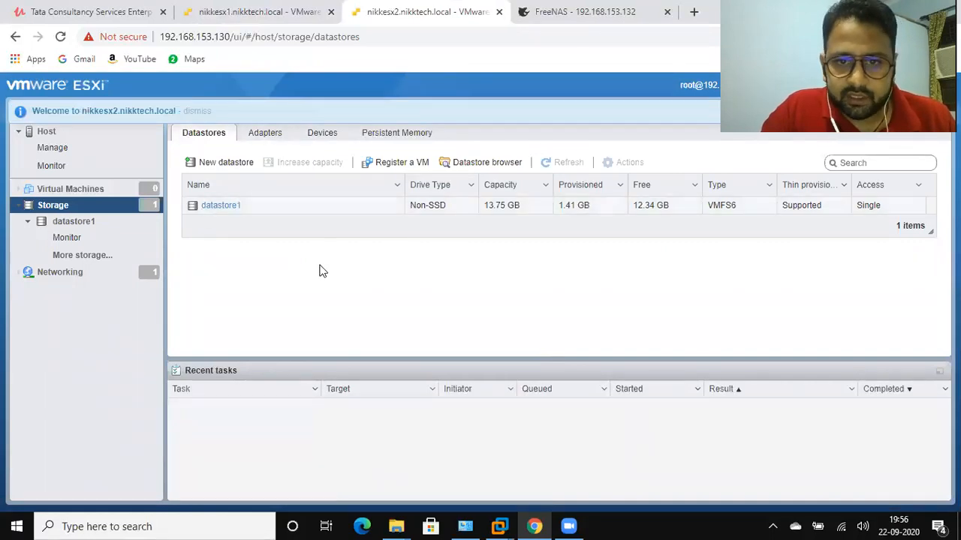
Rescan the second host's storage devices and adapters, and check its datastore list for LUN01
left_click(262, 137)
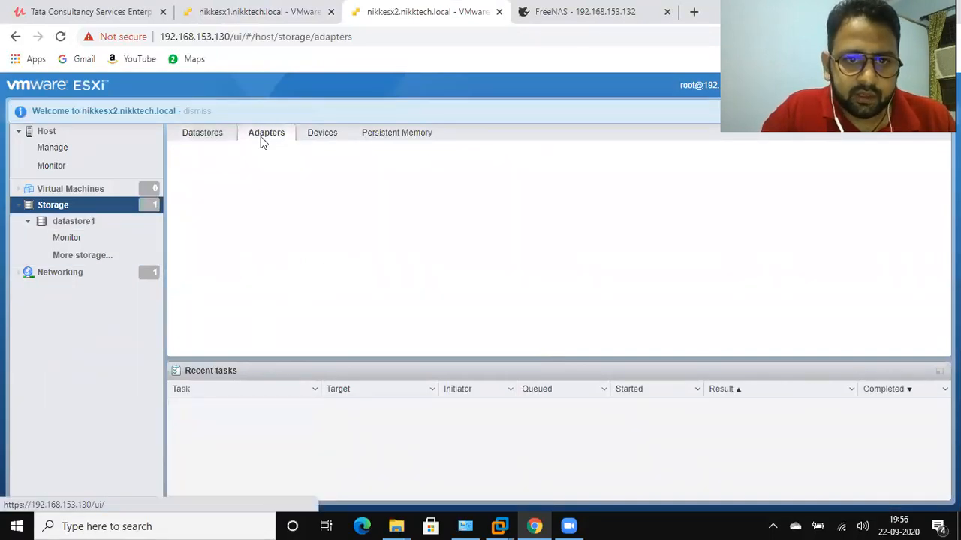
left_click(323, 141)
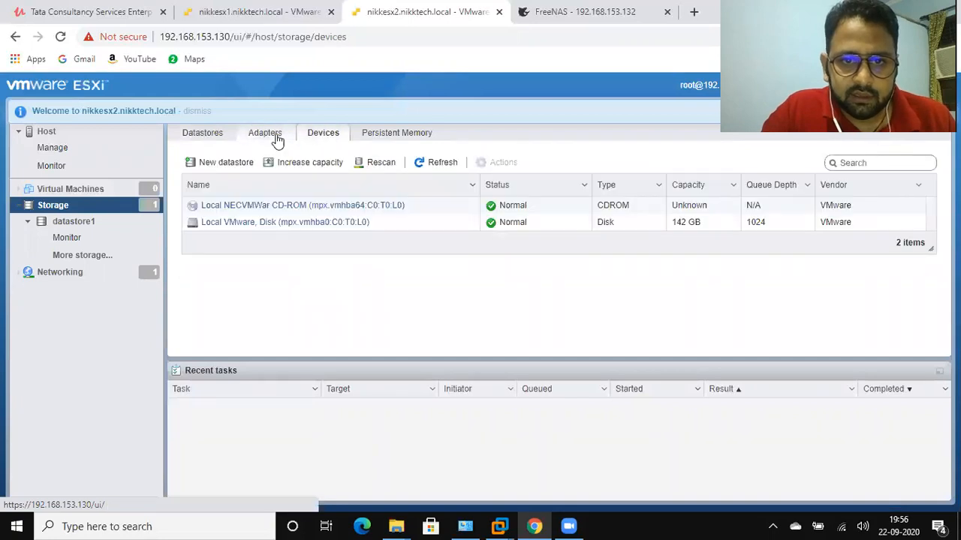
left_click(379, 165)
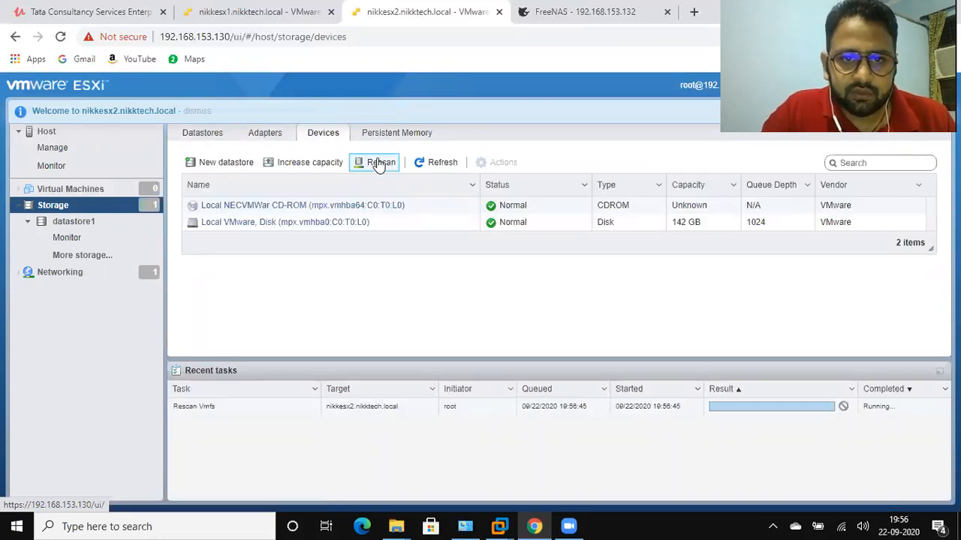
left_click(274, 142)
left_click(380, 166)
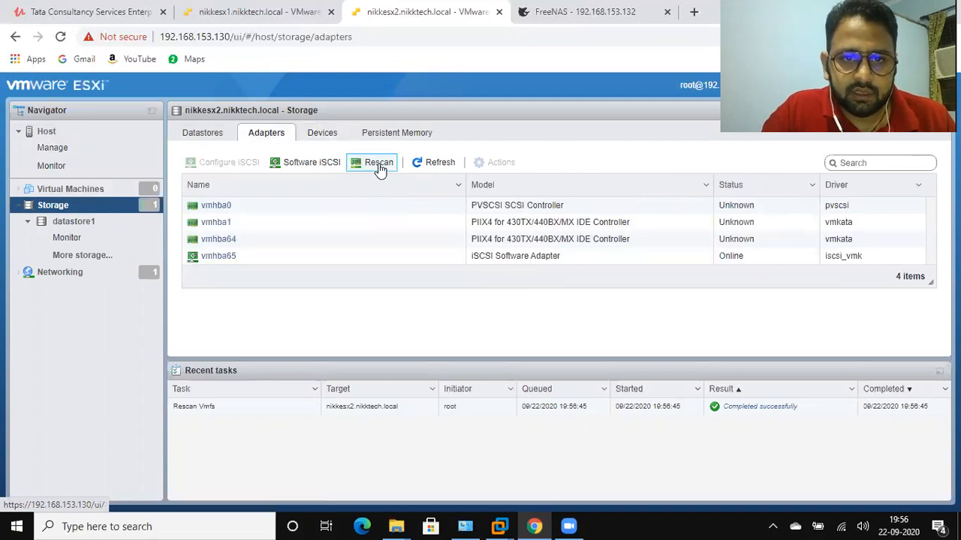
left_click(47, 131)
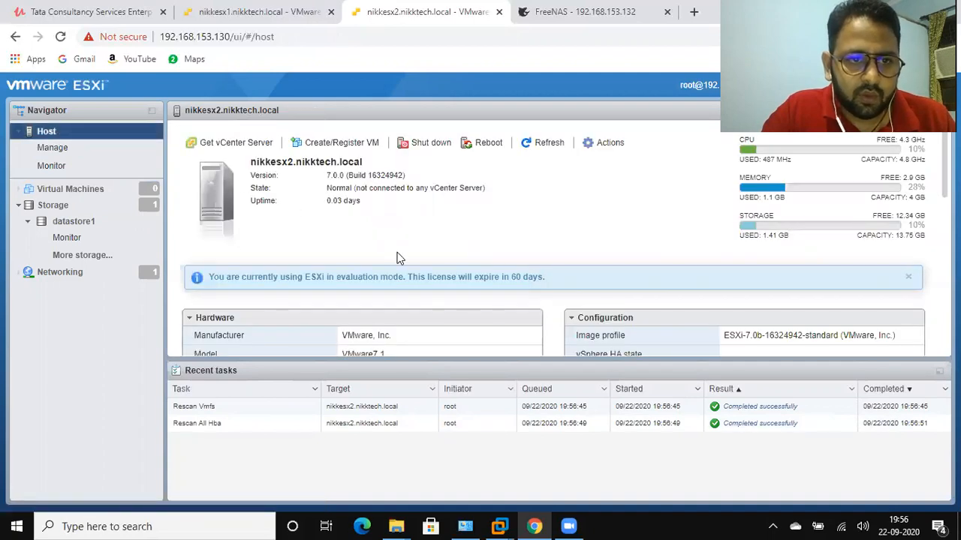
left_click(57, 206)
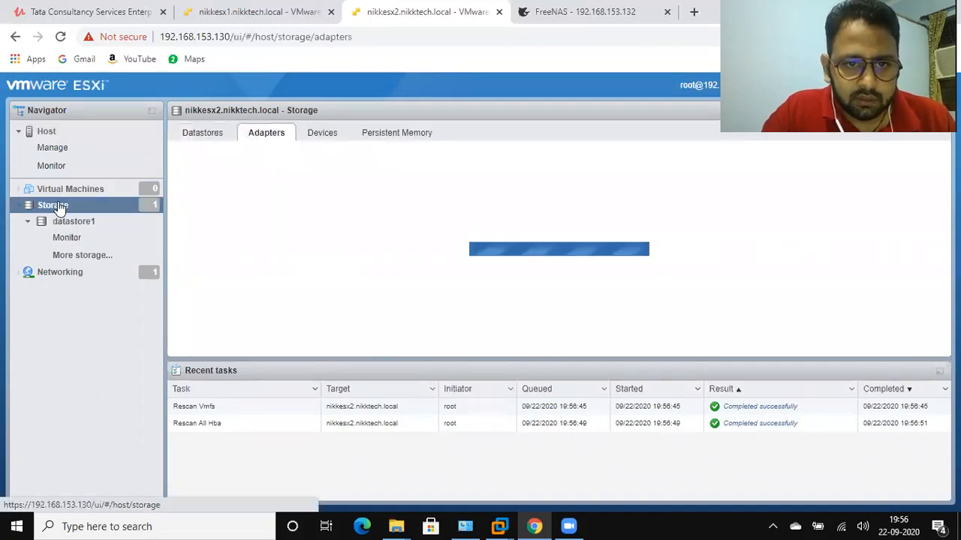
left_click(202, 134)
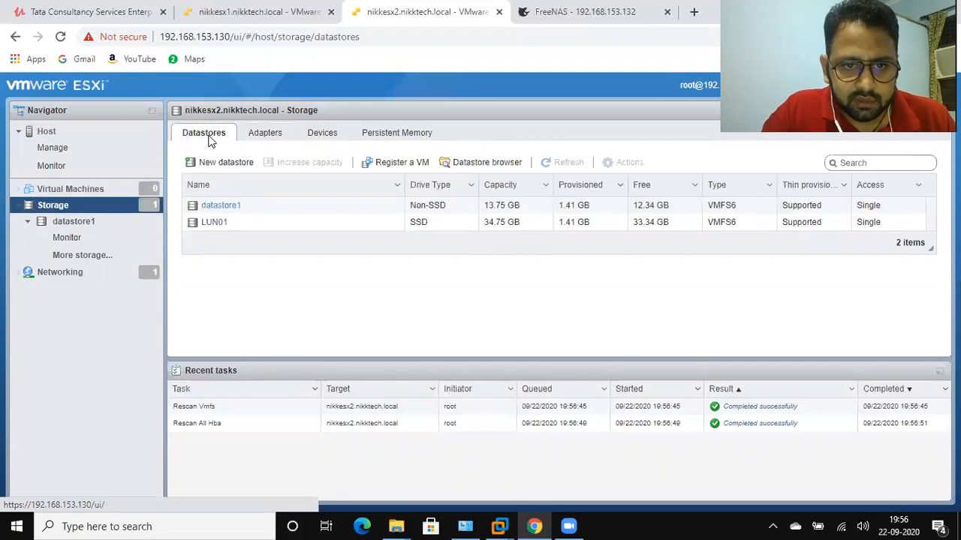